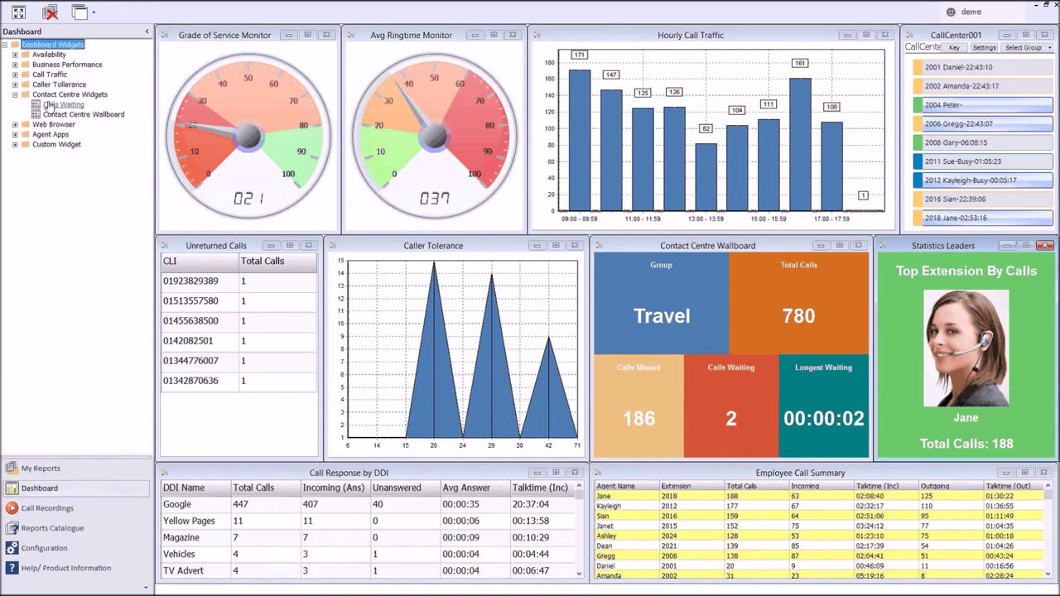
Try the Calls Waiting widget as a tall, narrow column with its caption hidden, and close it.
double_click(50, 105)
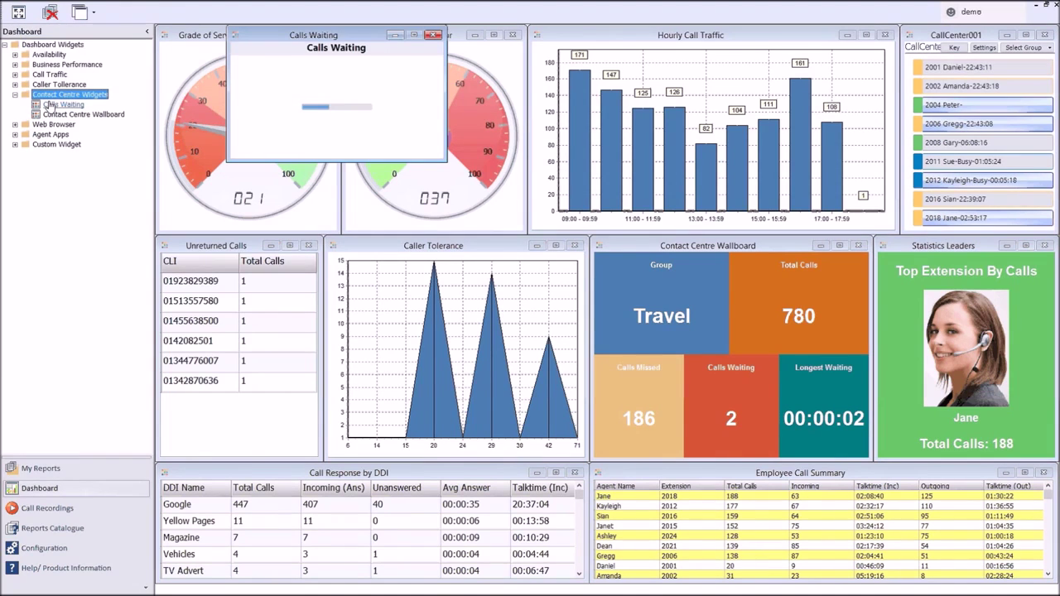
right_click(414, 133)
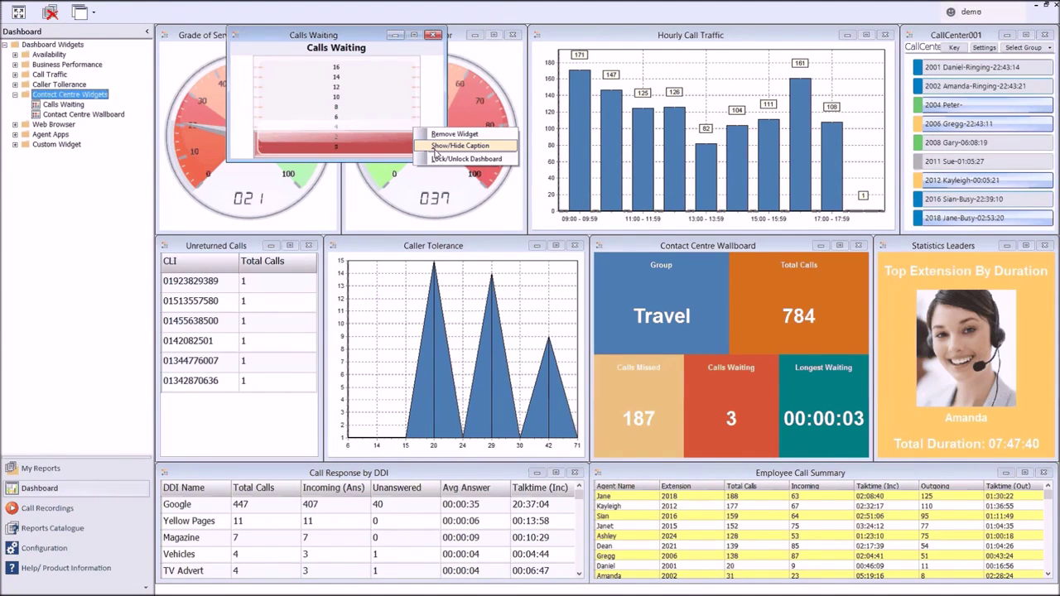
left_click(435, 147)
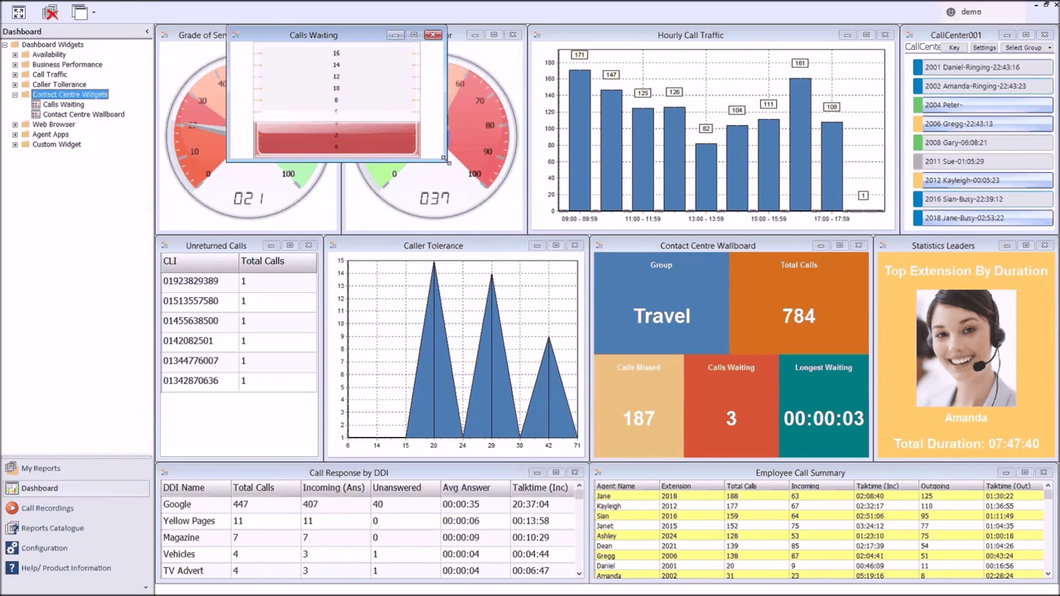
left_click_drag(445, 158, 437, 159)
left_click_drag(325, 268, 282, 396)
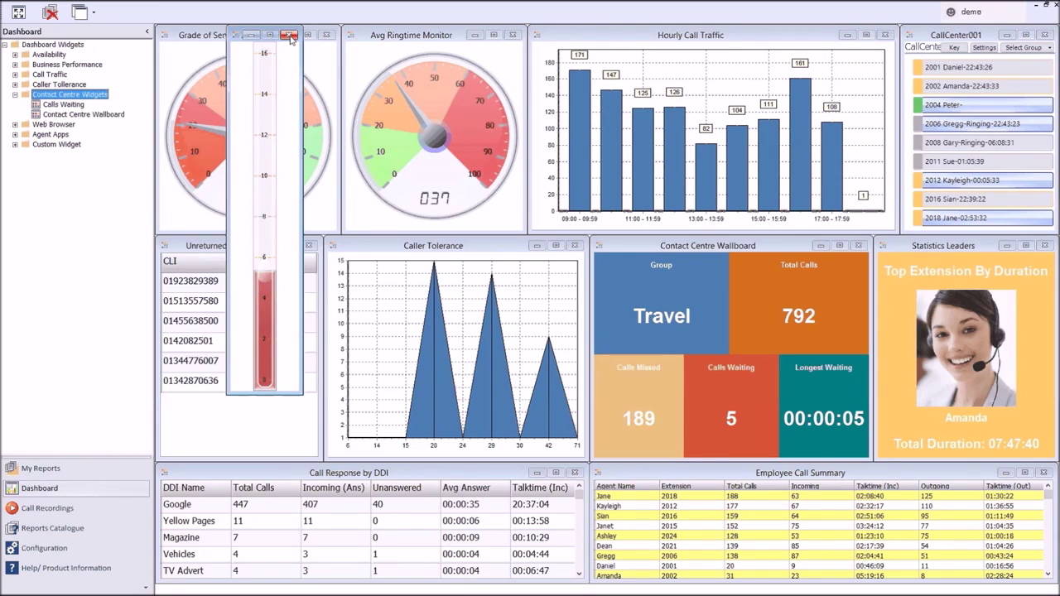
left_click(289, 36)
Enable the Calls Waiting alarm in the Contact Centre Wallboard widget's alarm settings.
left_click(743, 246)
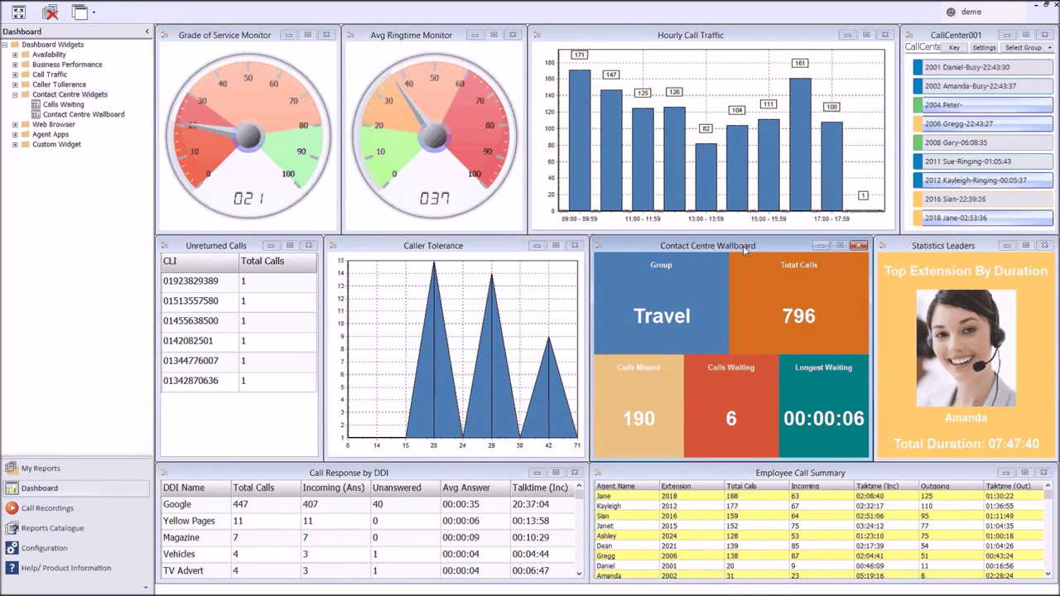
right_click(751, 423)
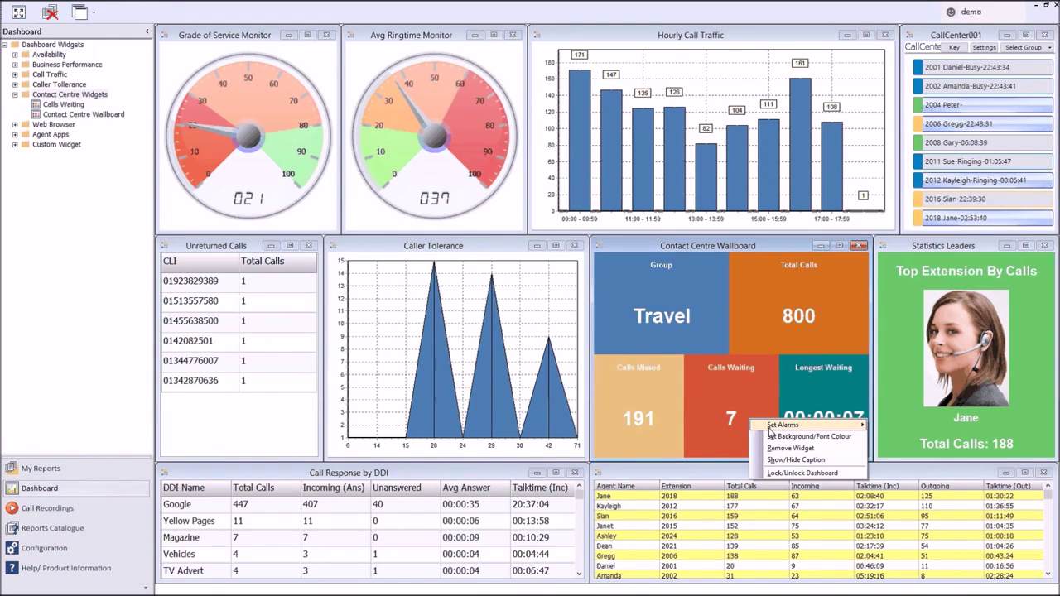
mouse_move(771, 429)
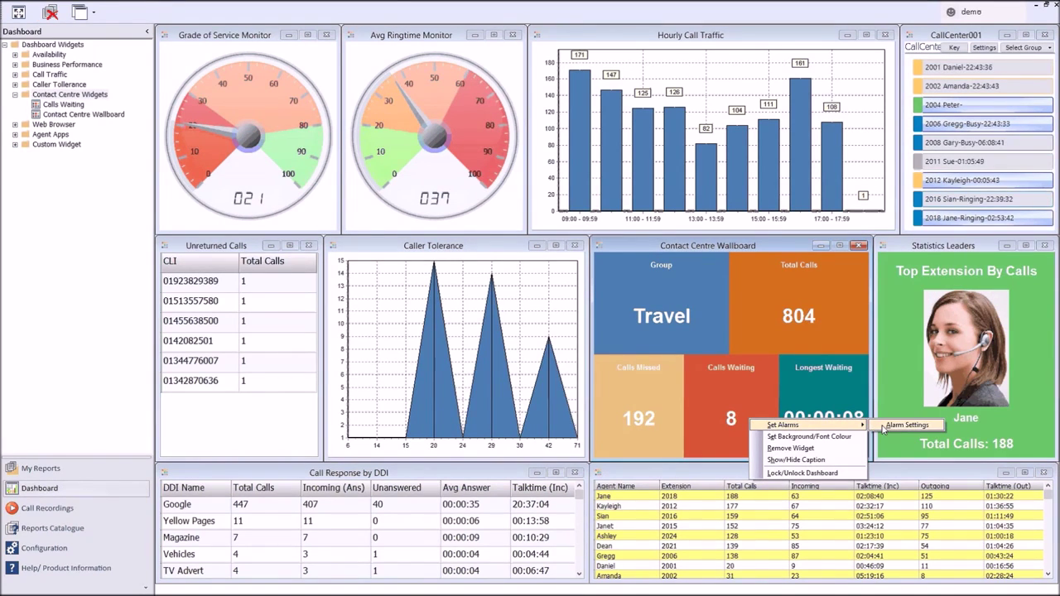
left_click(883, 427)
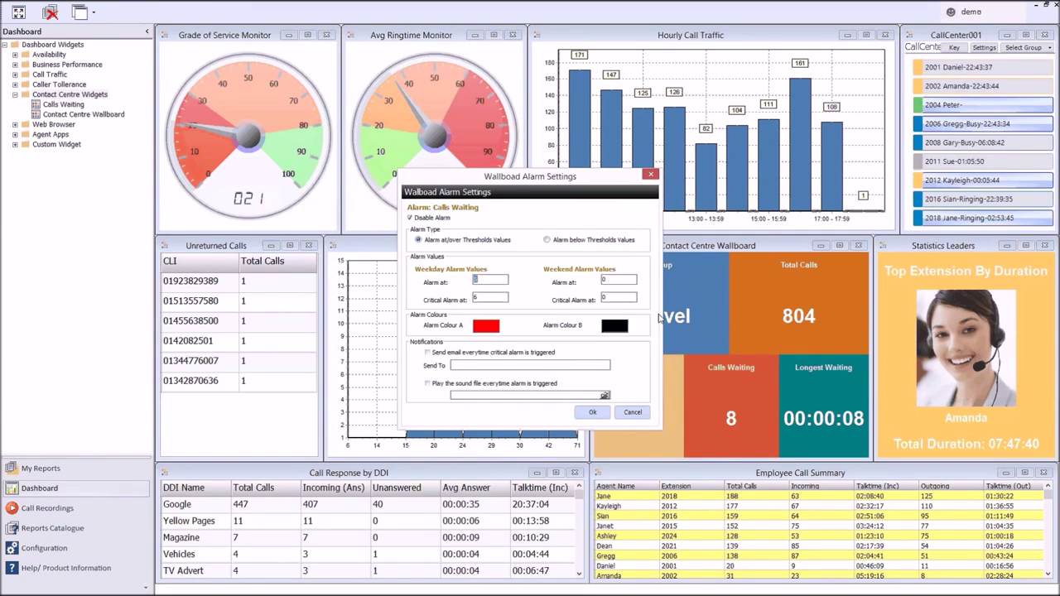
left_click(410, 217)
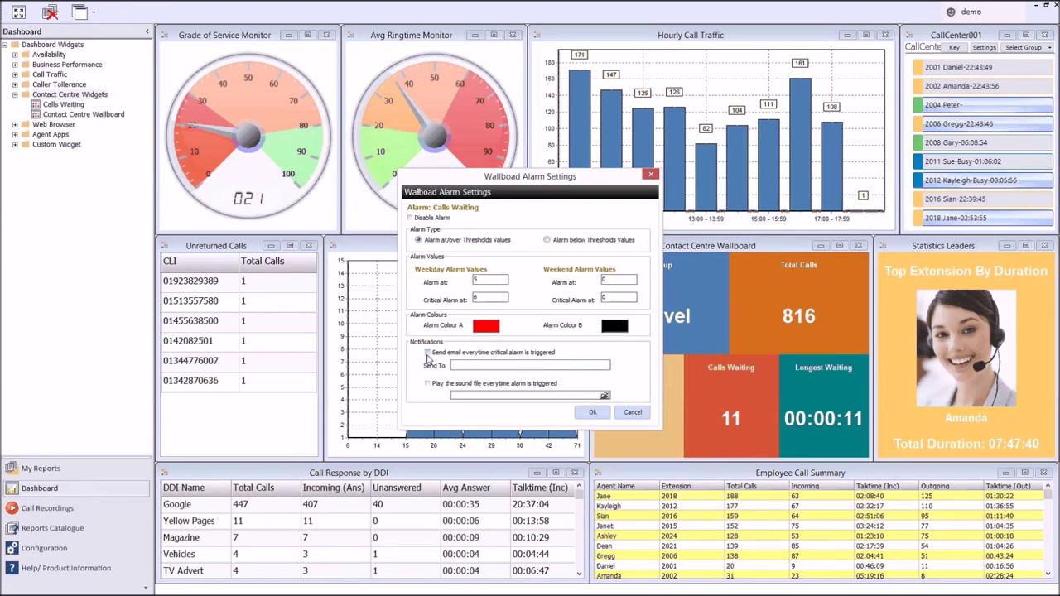
Try the critical-alarm email and alarm sound notification options, leave both off, and save the alarm settings.
left_click(428, 354)
left_click(432, 355)
left_click(428, 384)
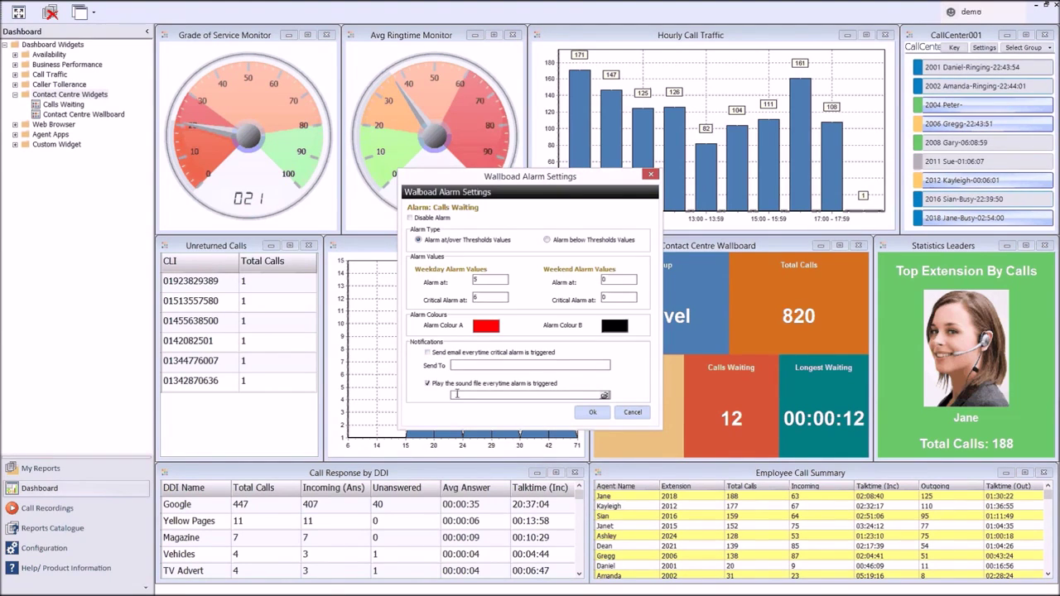
left_click(429, 386)
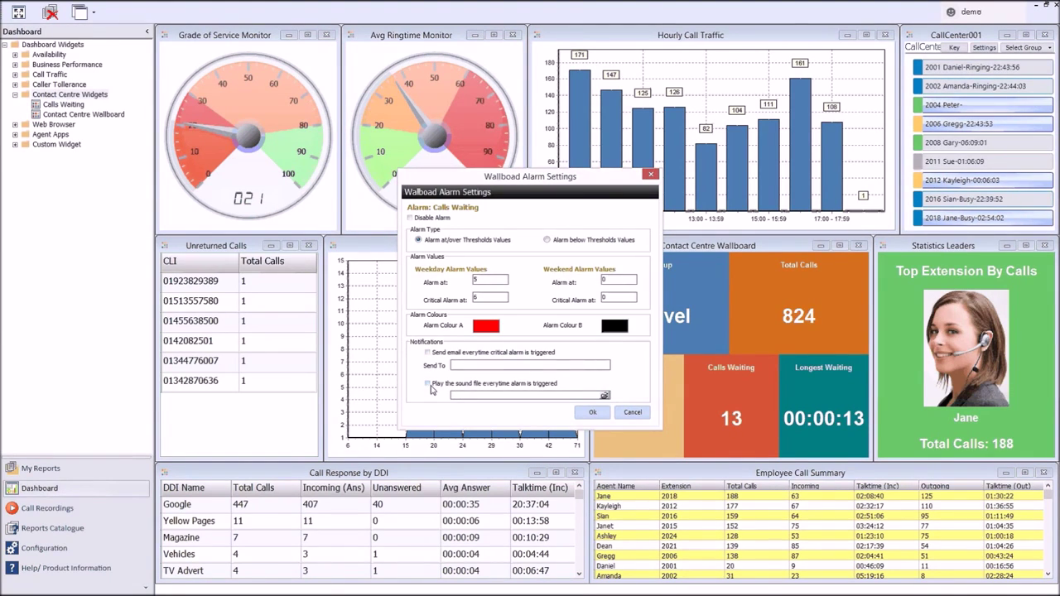
left_click(593, 414)
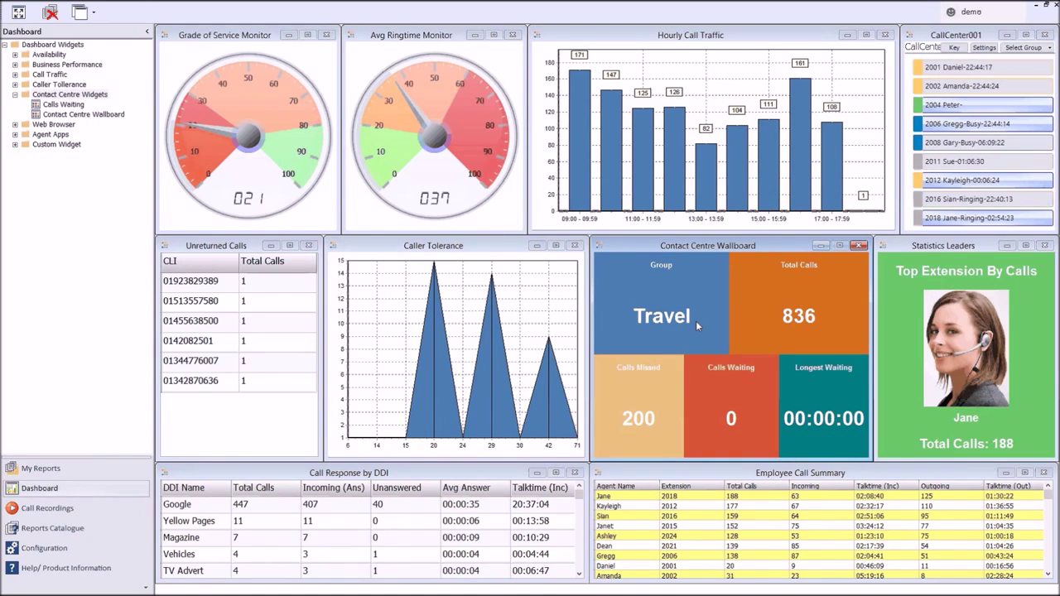
Disable the Calls Waiting alarm on the Contact Centre Wallboard and save the setting.
right_click(718, 387)
mouse_move(742, 395)
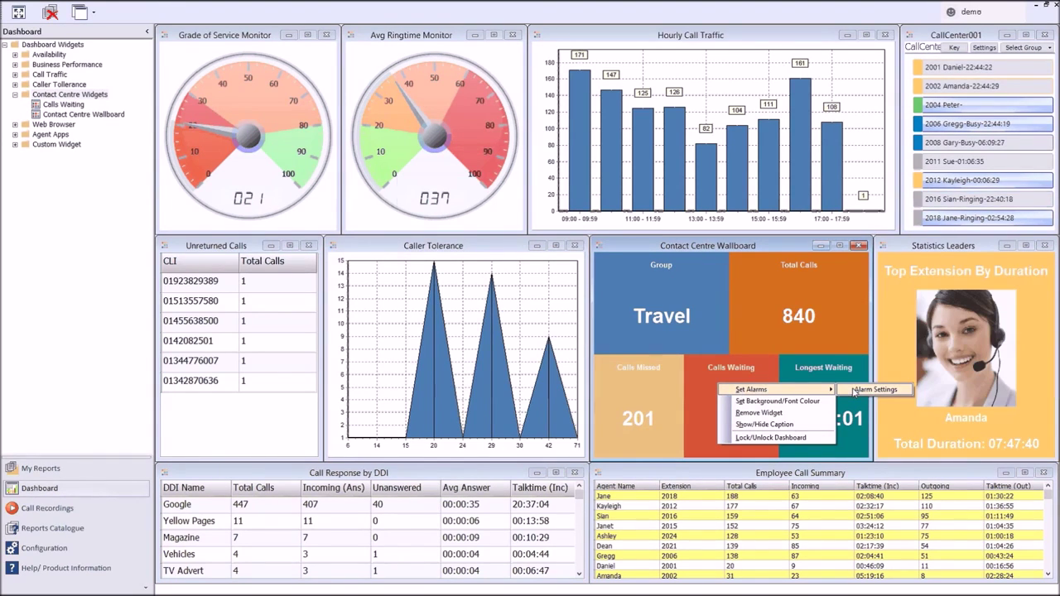
left_click(854, 391)
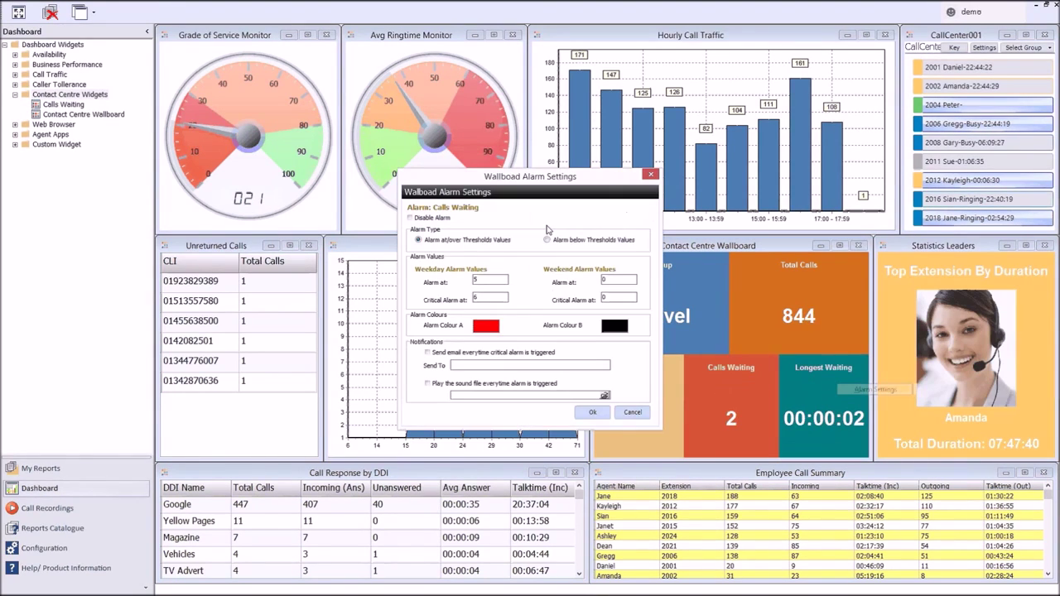
left_click(419, 220)
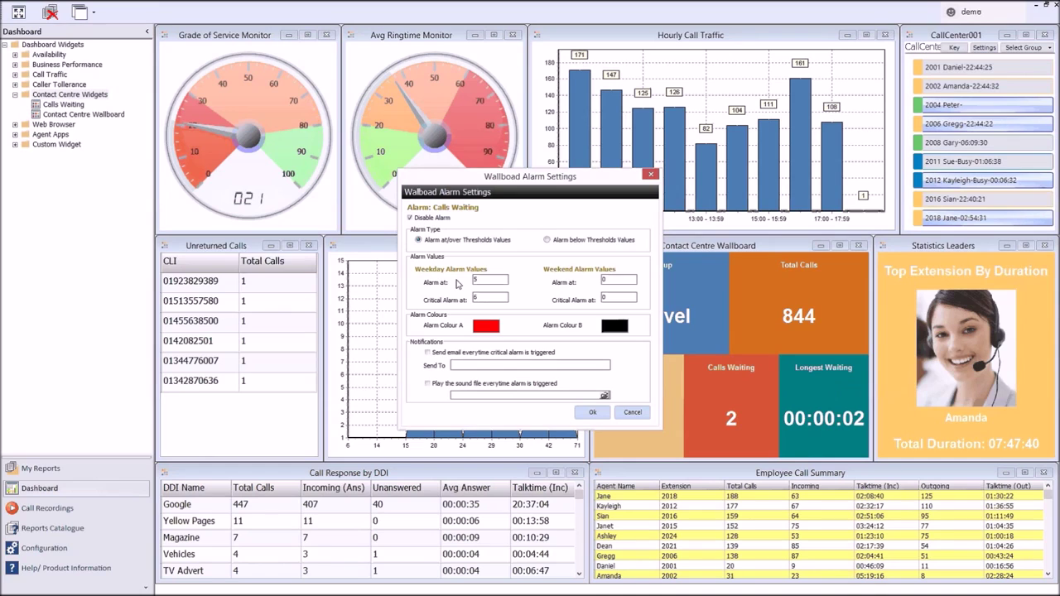
left_click(592, 413)
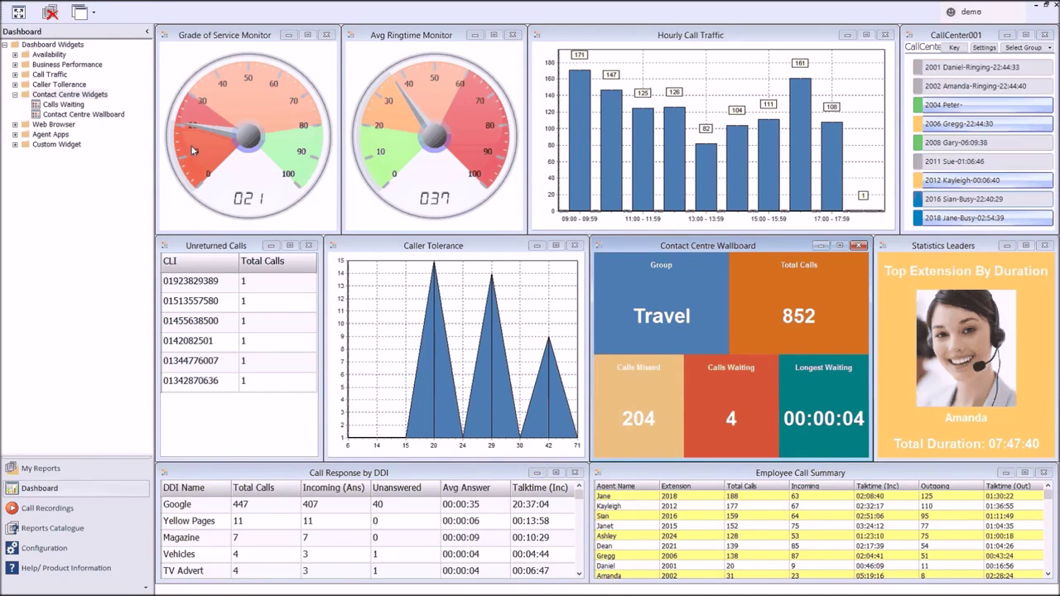
Review the available Agent Apps widgets and the CallCenter001 widget's Agent Control, Display and Order By options.
left_click(15, 134)
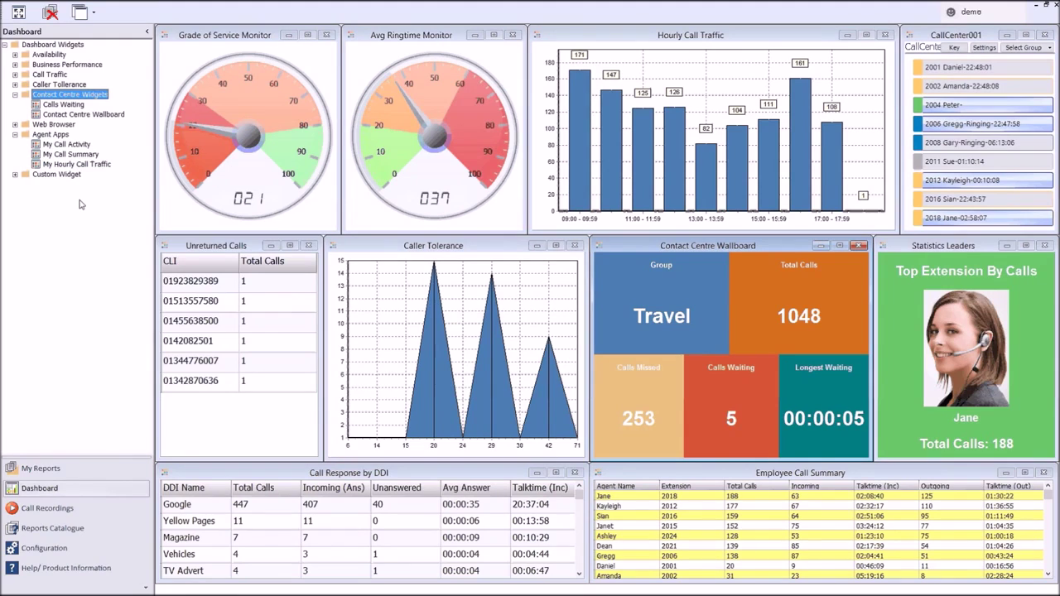
left_click(922, 49)
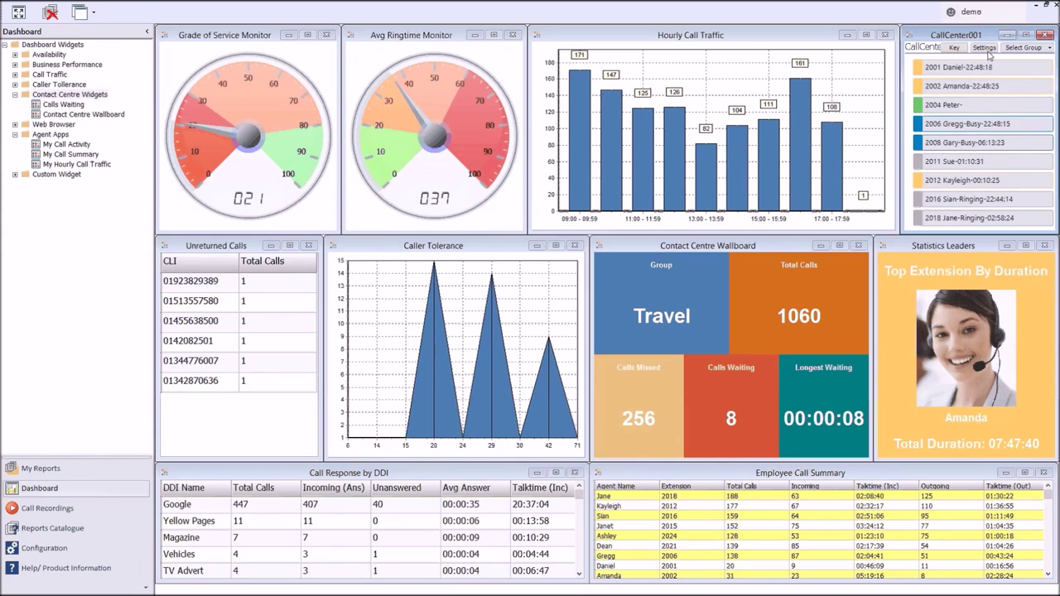
left_click(1048, 48)
mouse_move(1015, 63)
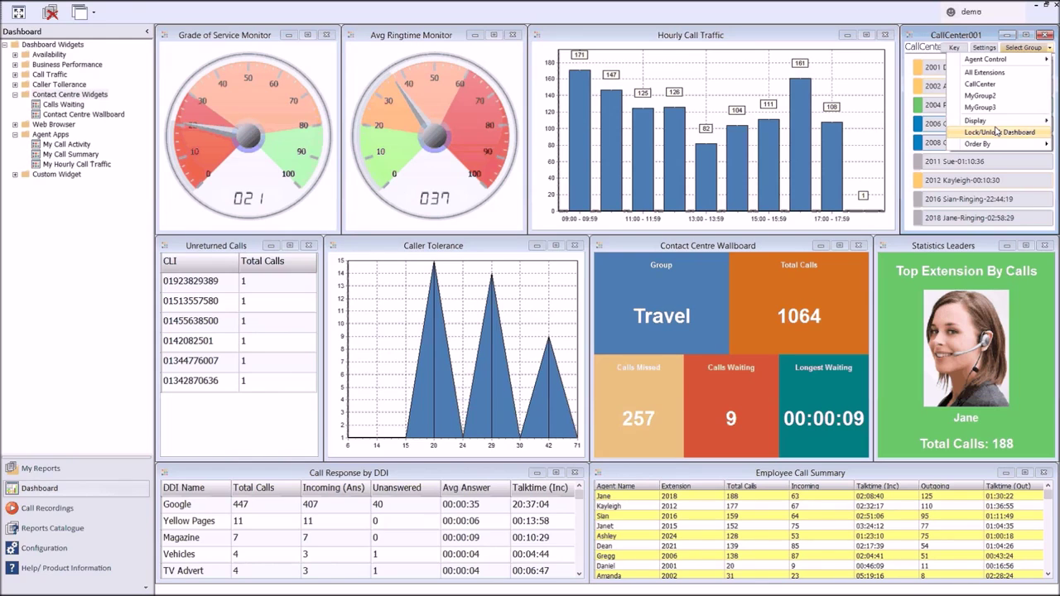
mouse_move(995, 126)
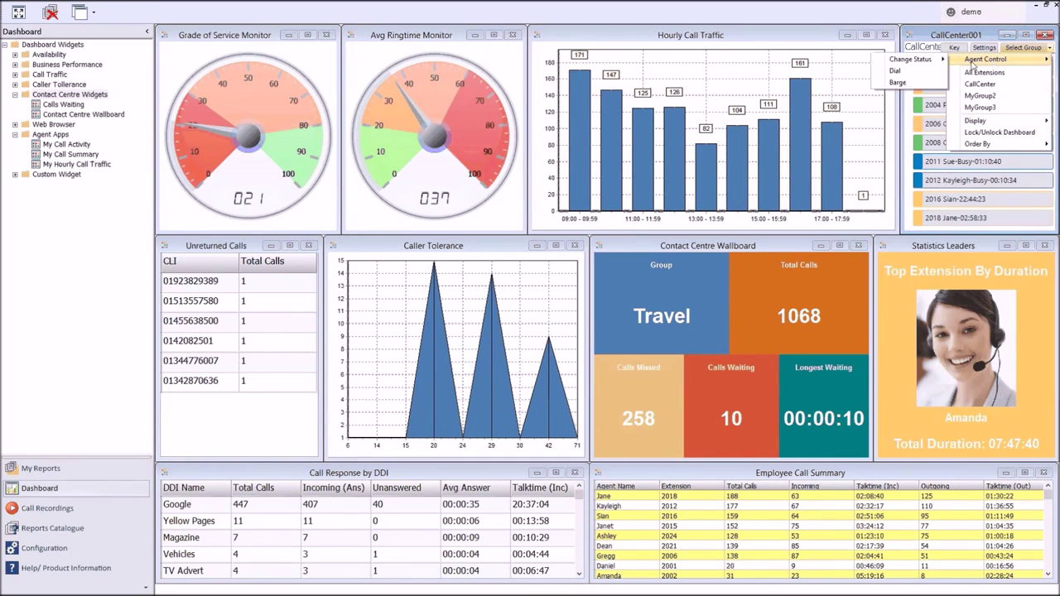
mouse_move(929, 65)
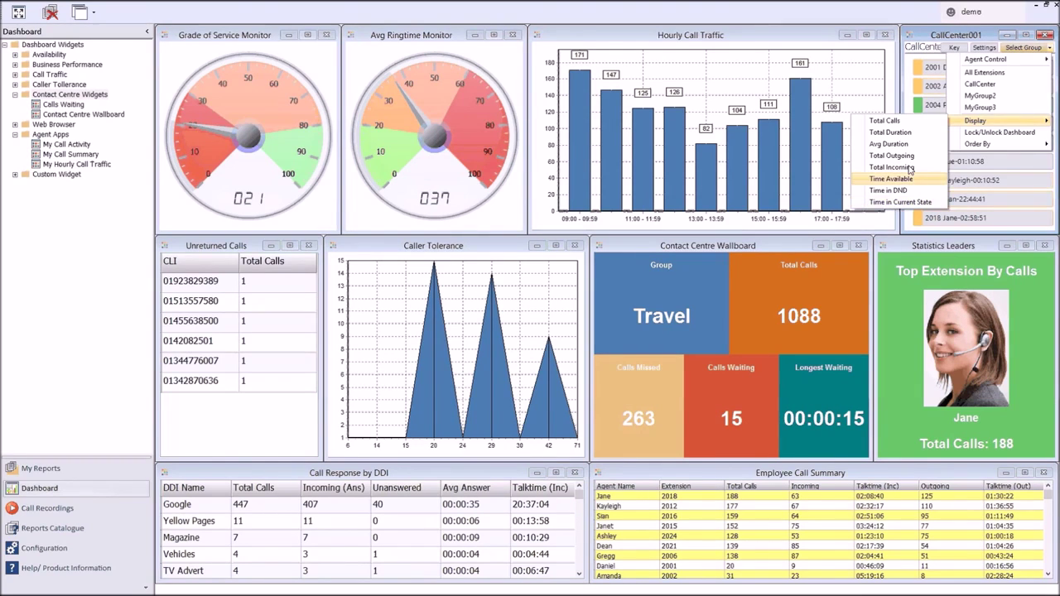
mouse_move(969, 146)
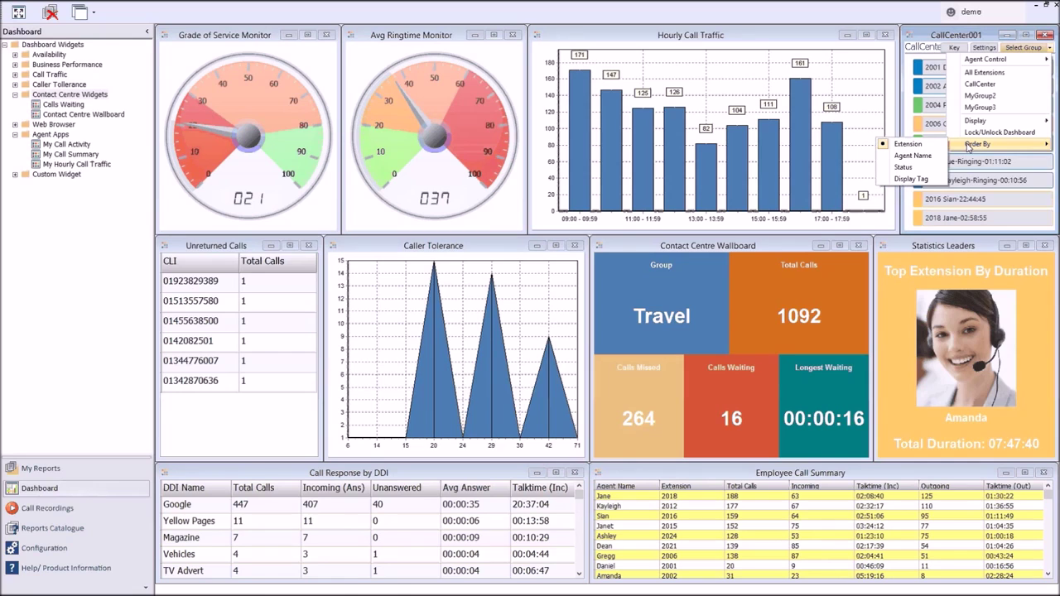
left_click(906, 218)
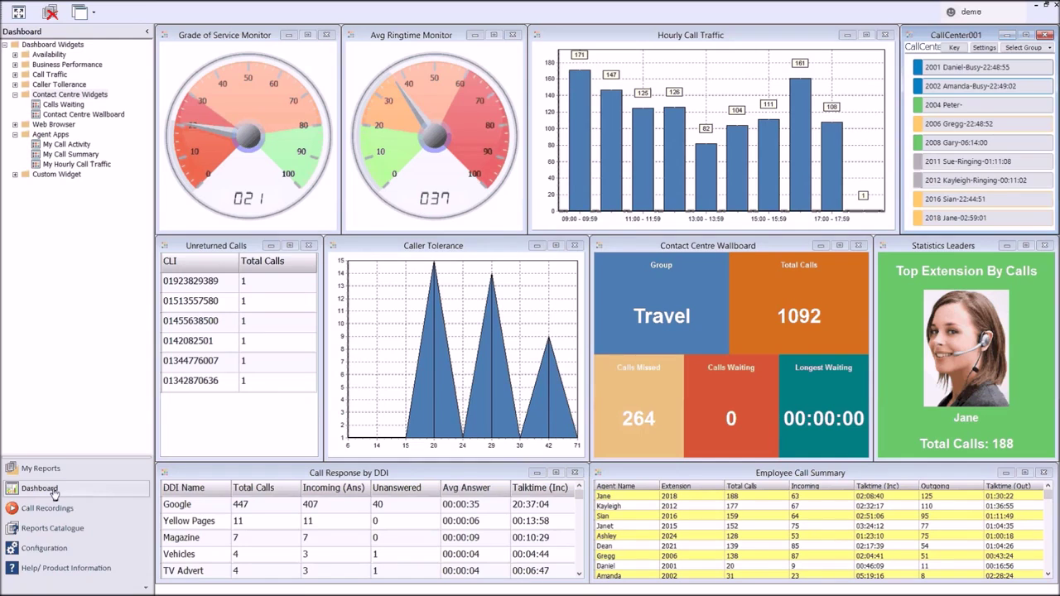
View the Agent Analytics report from the Contact Centre Reports analytics with its caption hidden, and close it.
left_click(62, 533)
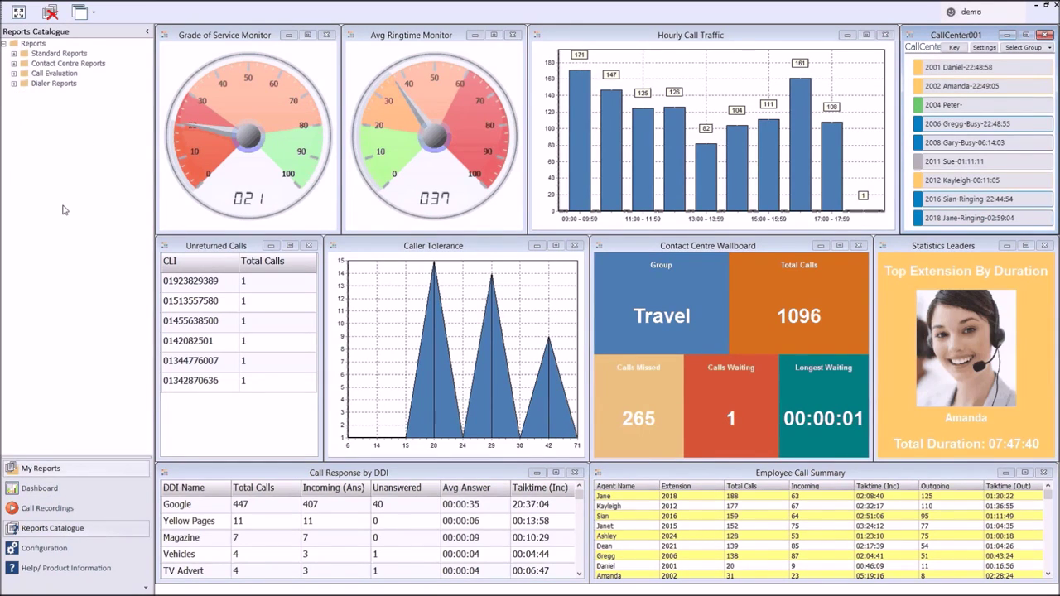
left_click(13, 64)
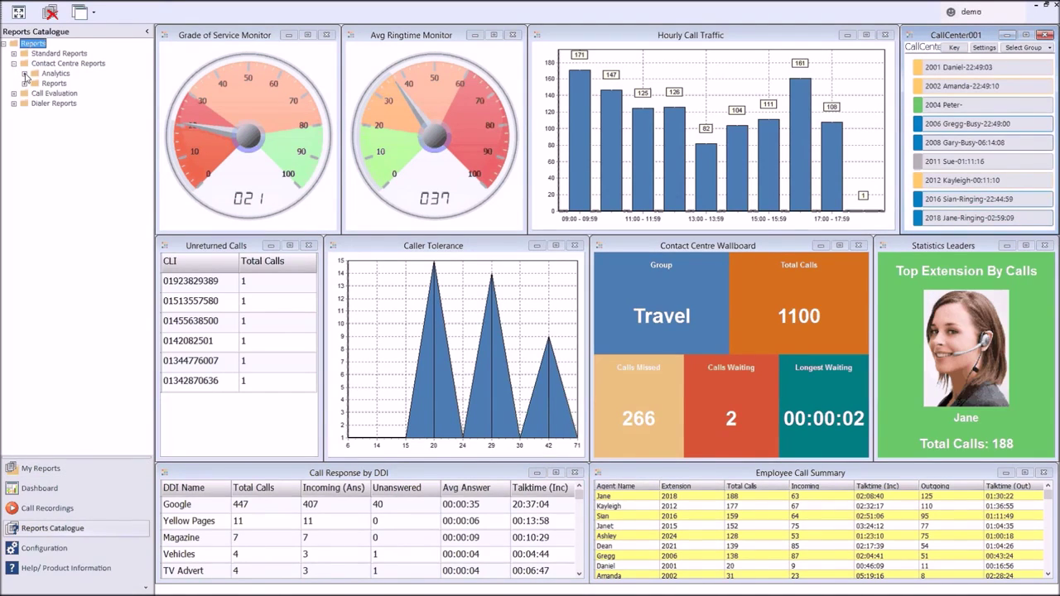
left_click(24, 74)
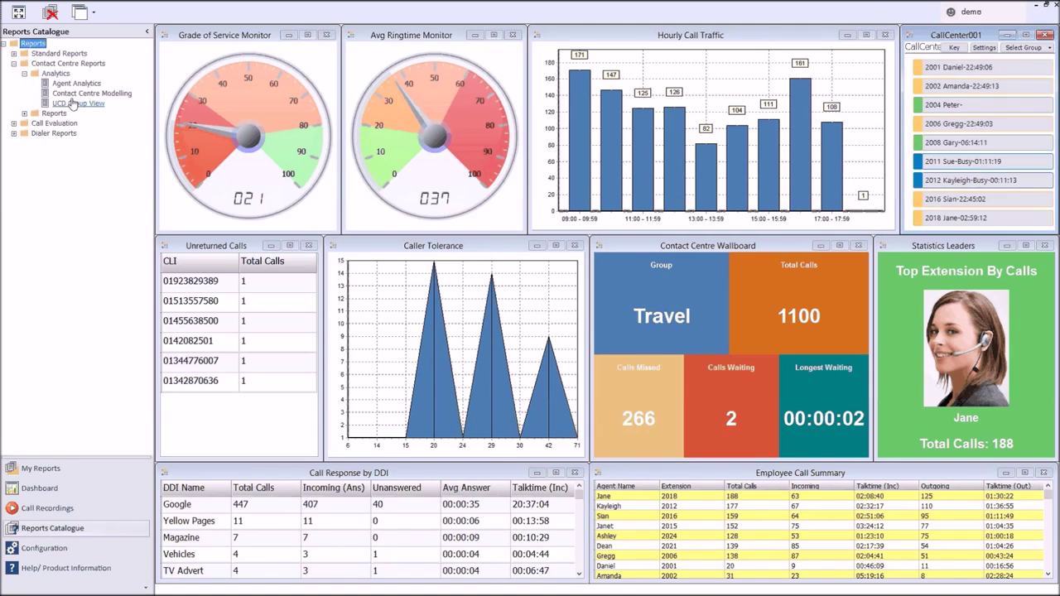
double_click(76, 83)
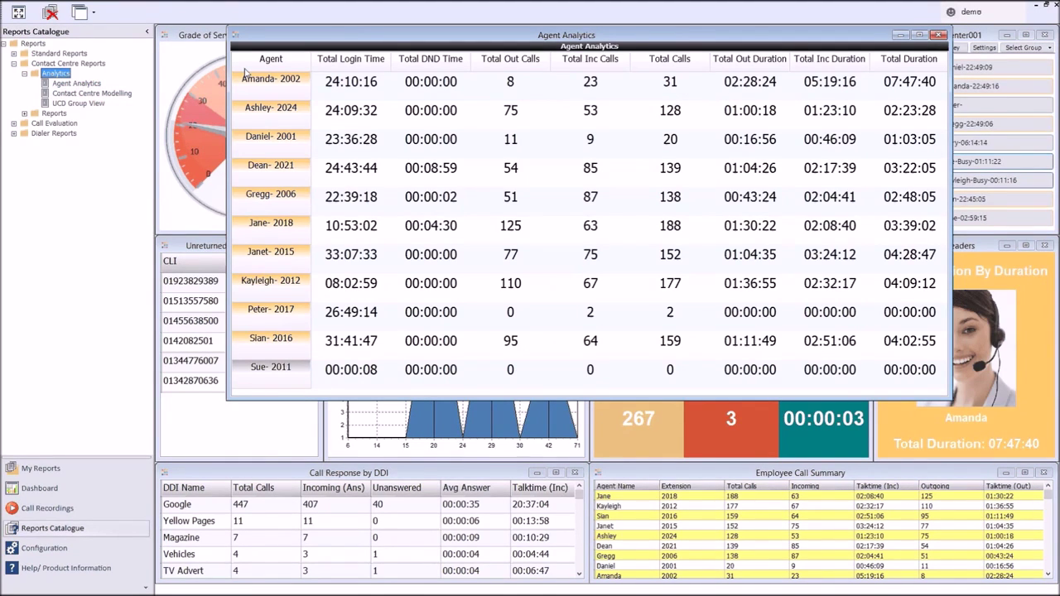
right_click(334, 76)
left_click(370, 122)
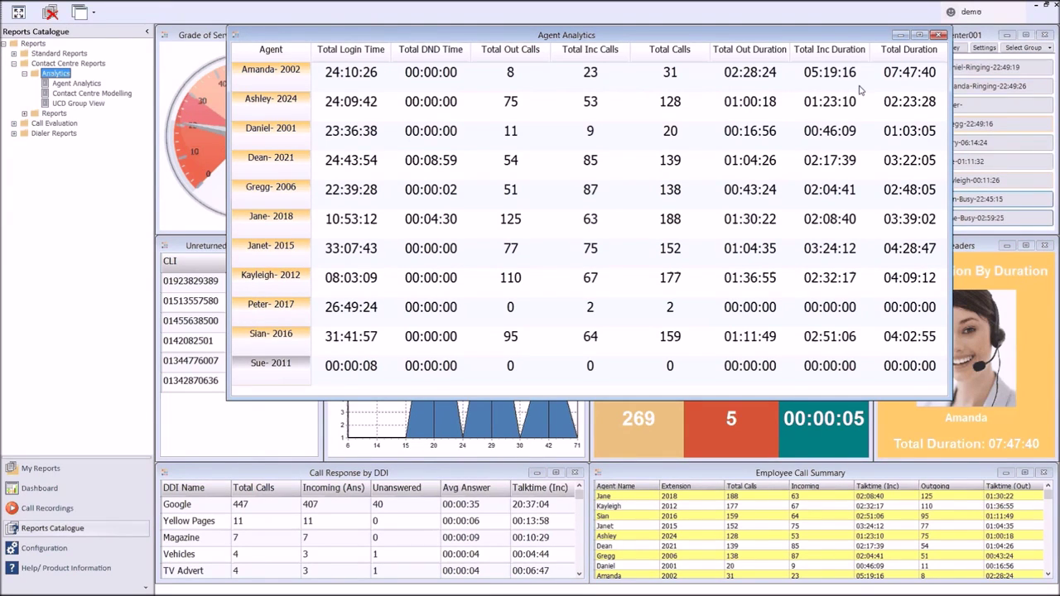
left_click(940, 36)
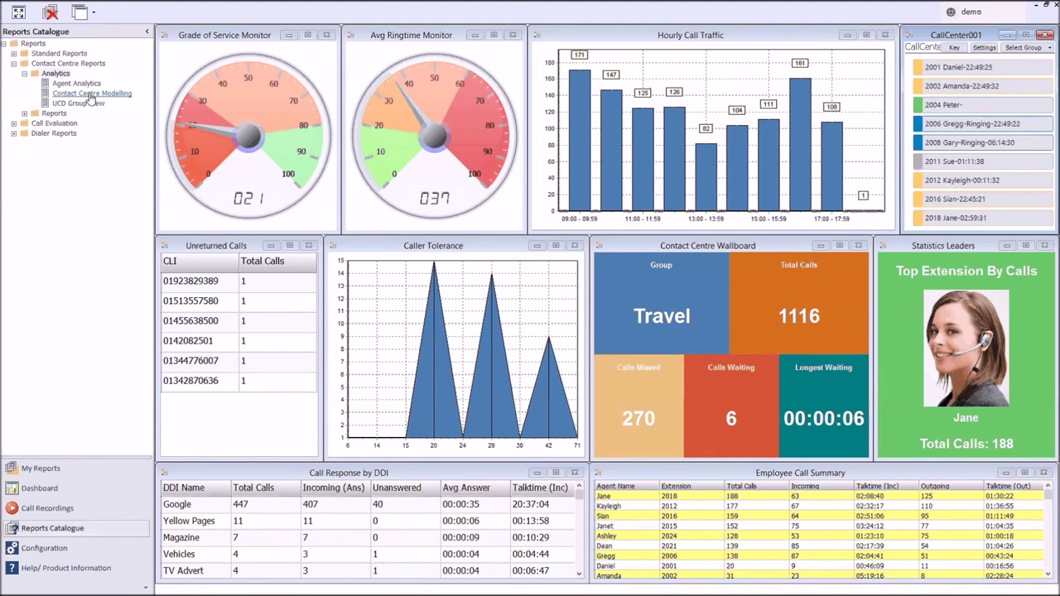
Try the UCD Group View with its caption hidden and a wider, shorter layout, and close it.
left_click(81, 104)
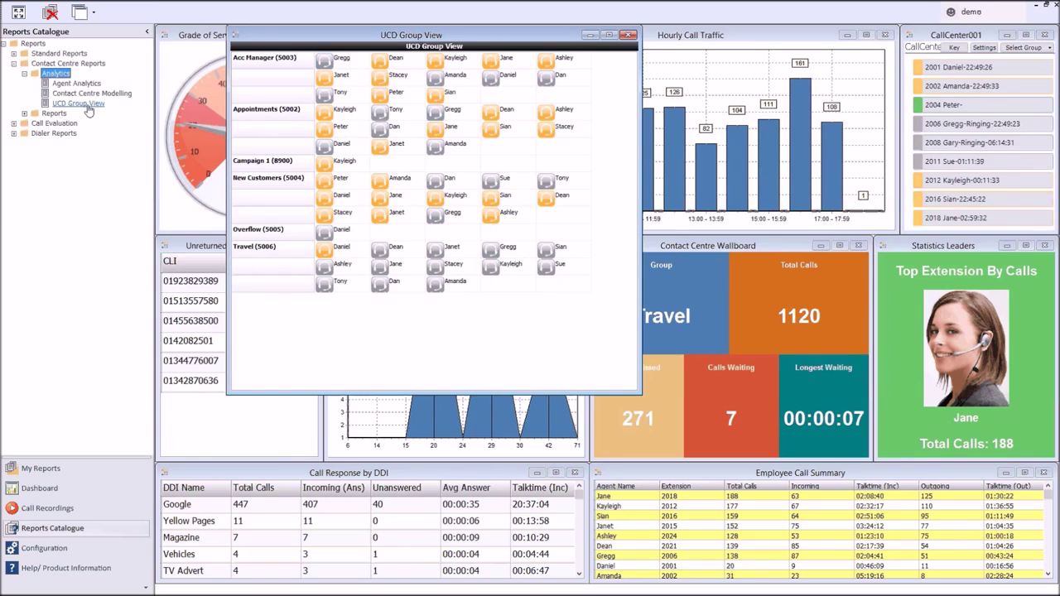
right_click(325, 120)
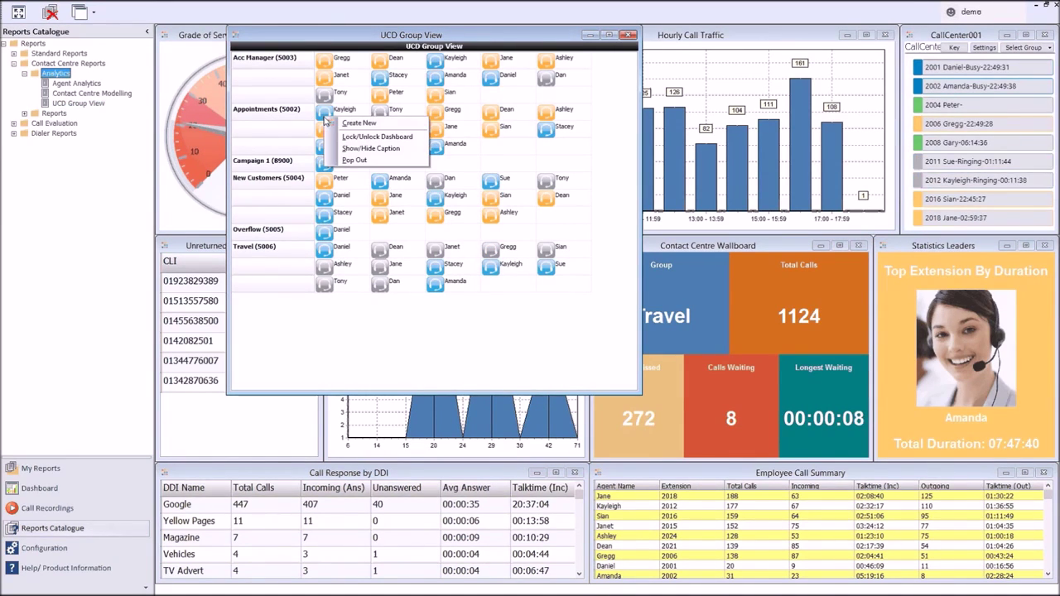
left_click(361, 284)
right_click(365, 310)
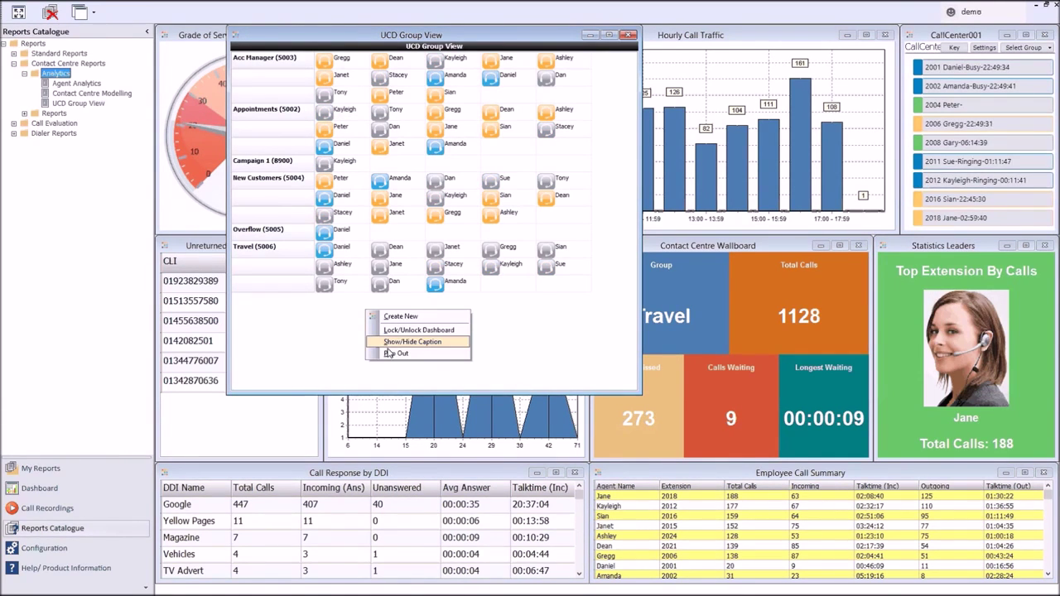
left_click(395, 353)
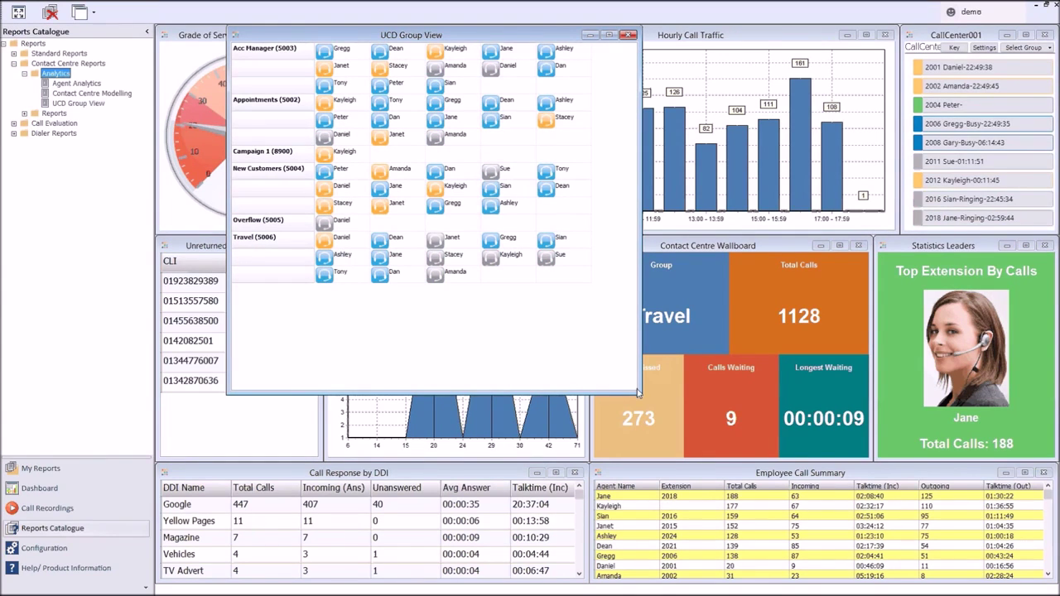
left_click_drag(638, 391, 852, 283)
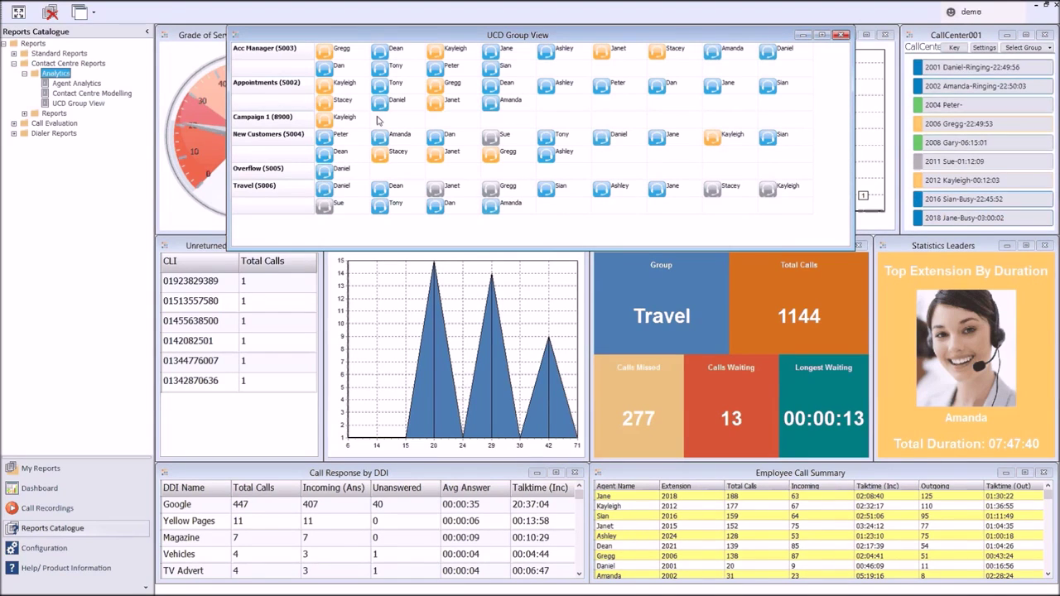
left_click(841, 36)
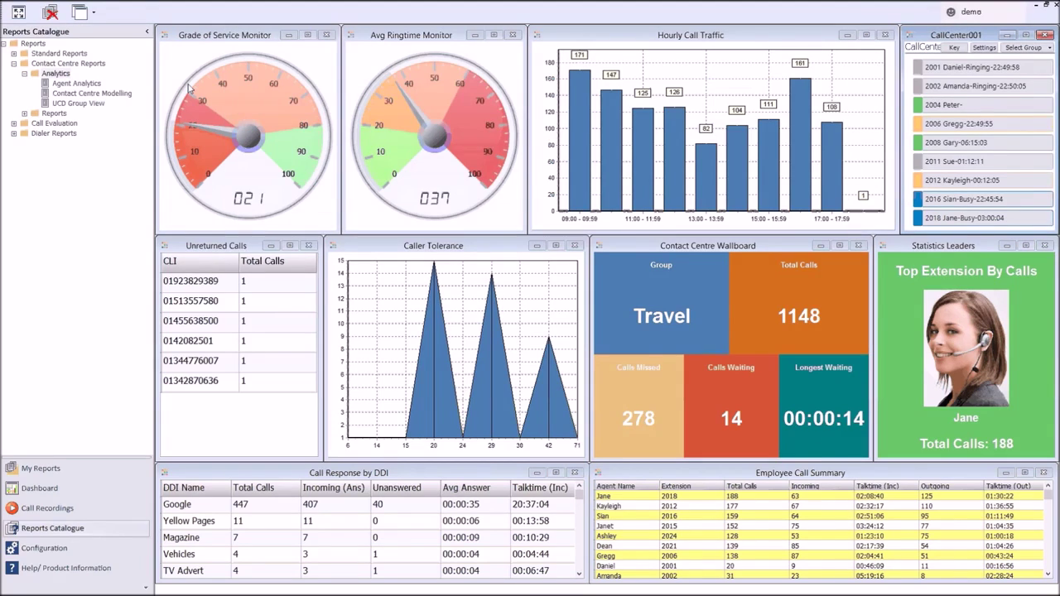
Open the Contact Centre Modelling report and load the 12:00 - 12:59 period from the Hourly Call Profile into the workflow settings.
left_click(106, 97)
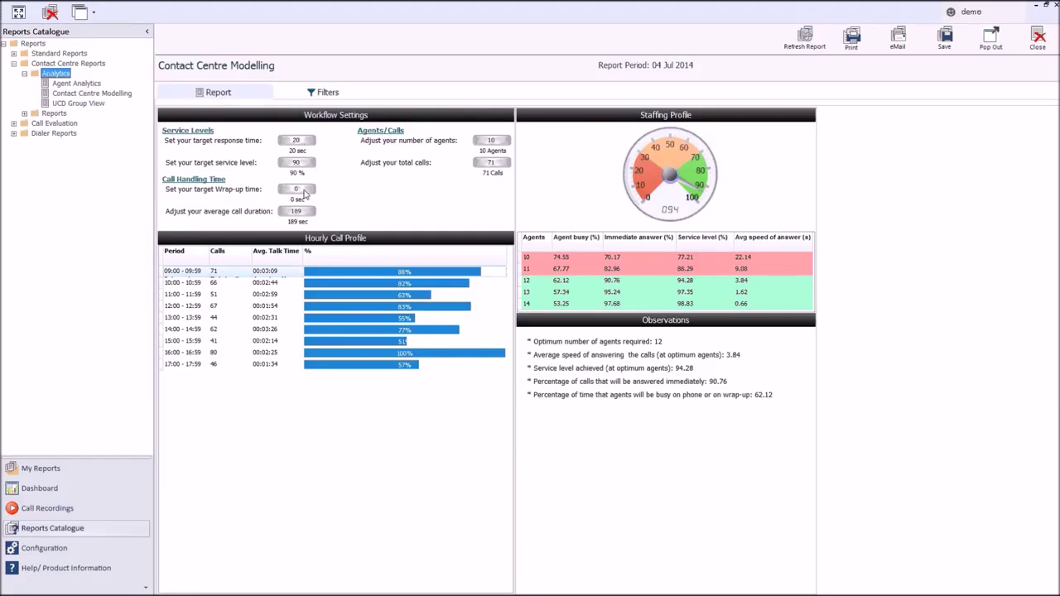
mouse_move(304, 197)
left_mouse_down()
mouse_move(315, 192)
mouse_move(305, 194)
left_mouse_up()
left_click(323, 309)
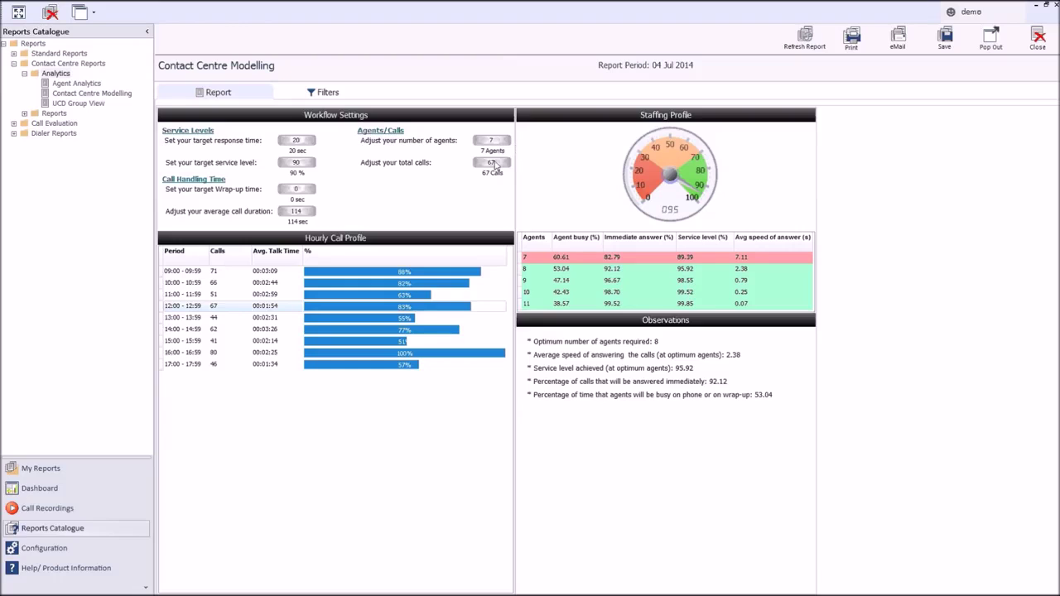
Model the 12:00 - 12:59 staffing with total calls of 64, 71 and 102, ending at 106.
scroll(495, 166, "down", 3)
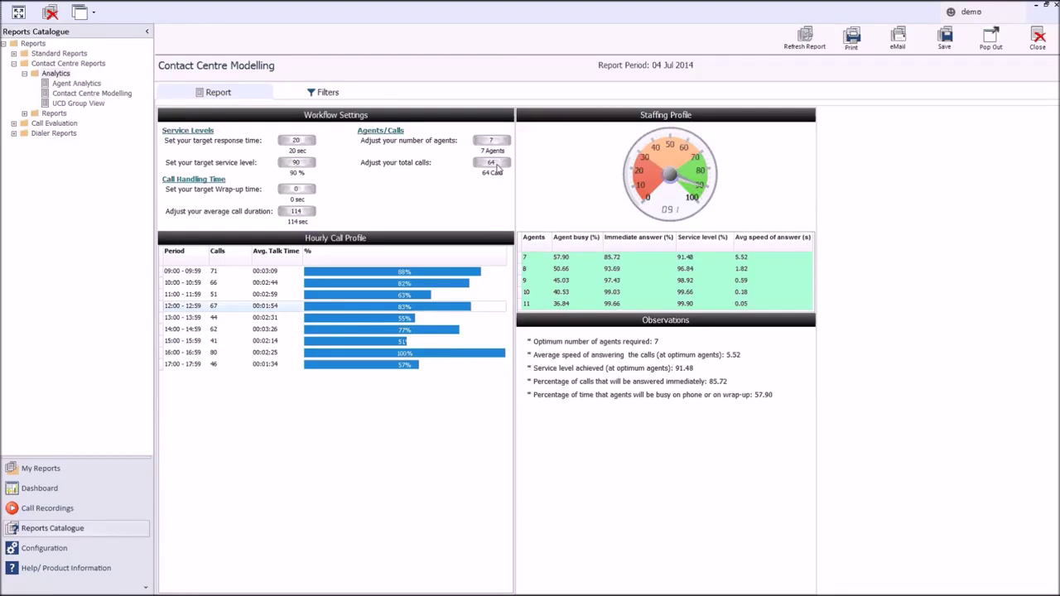
scroll(497, 166, "up", 7)
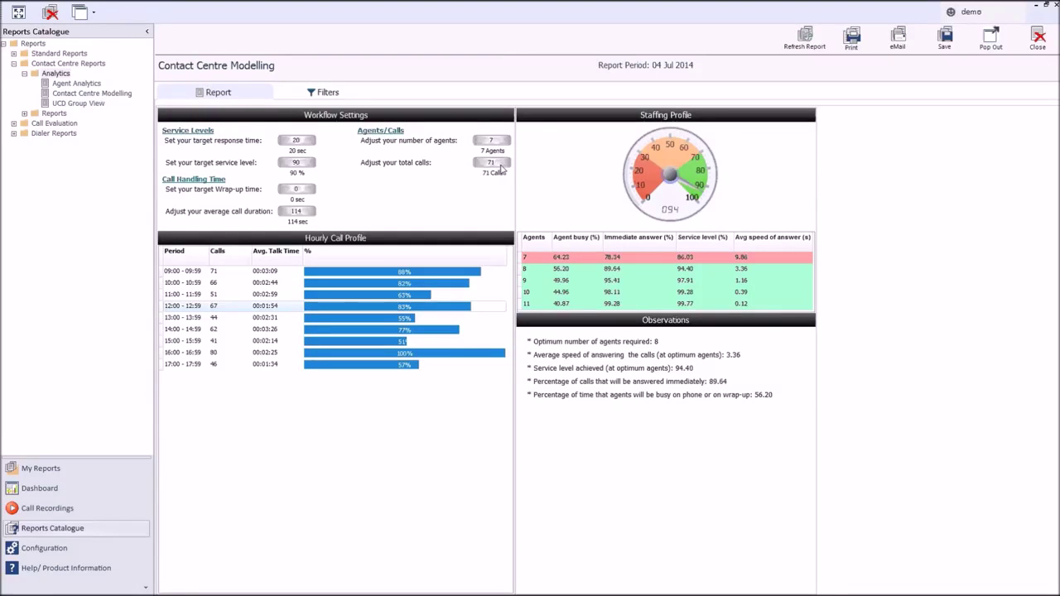
scroll(501, 168, "up", 20)
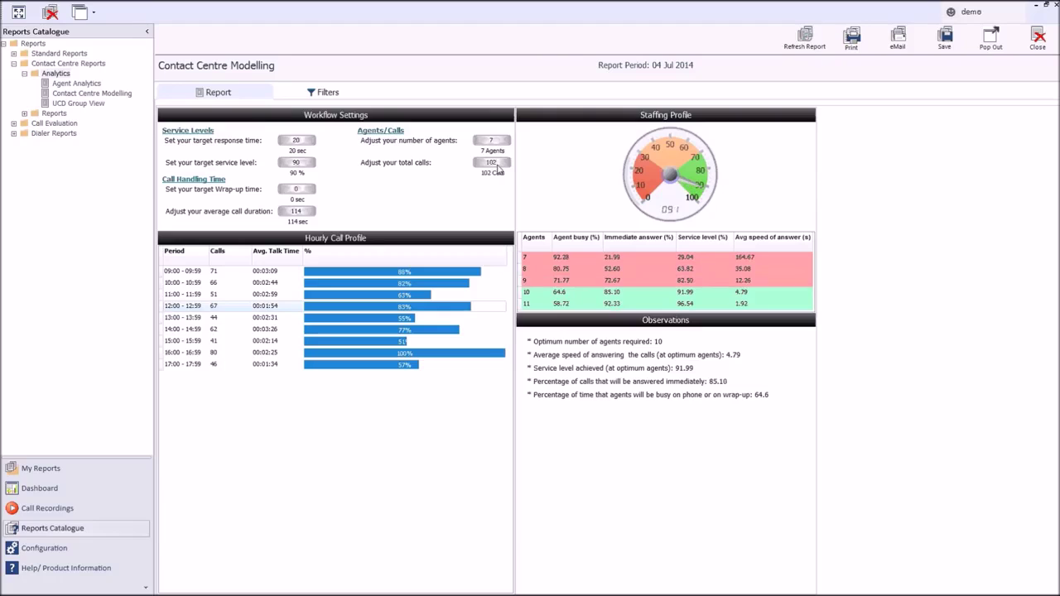
scroll(500, 168, "up", 3)
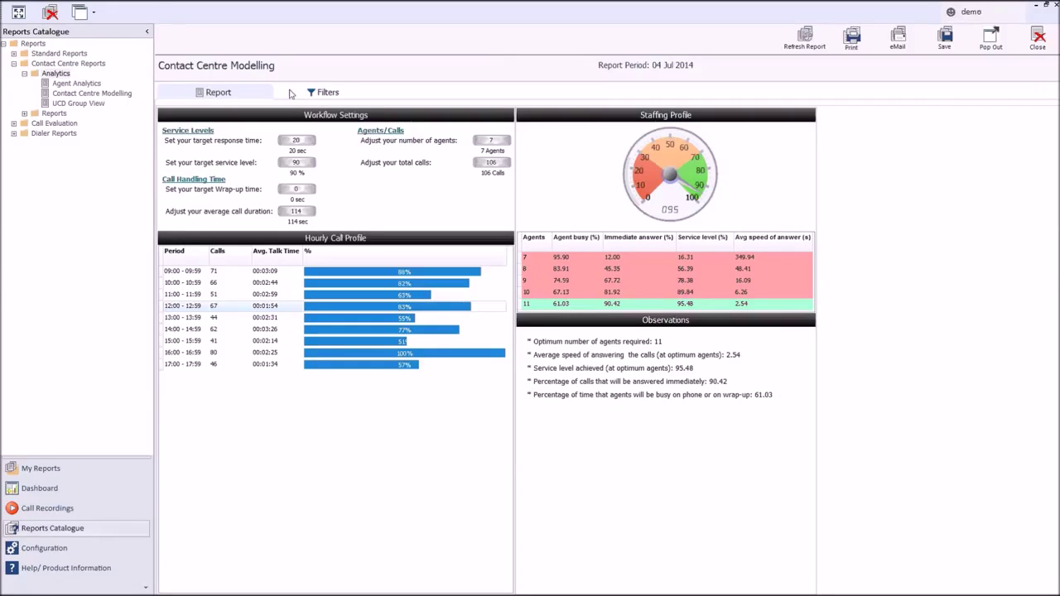
Review the modelling report's Extensions/Agents and DDI/Campaign filters, including the Restrict Campaigns choices, and close the report.
left_click(315, 95)
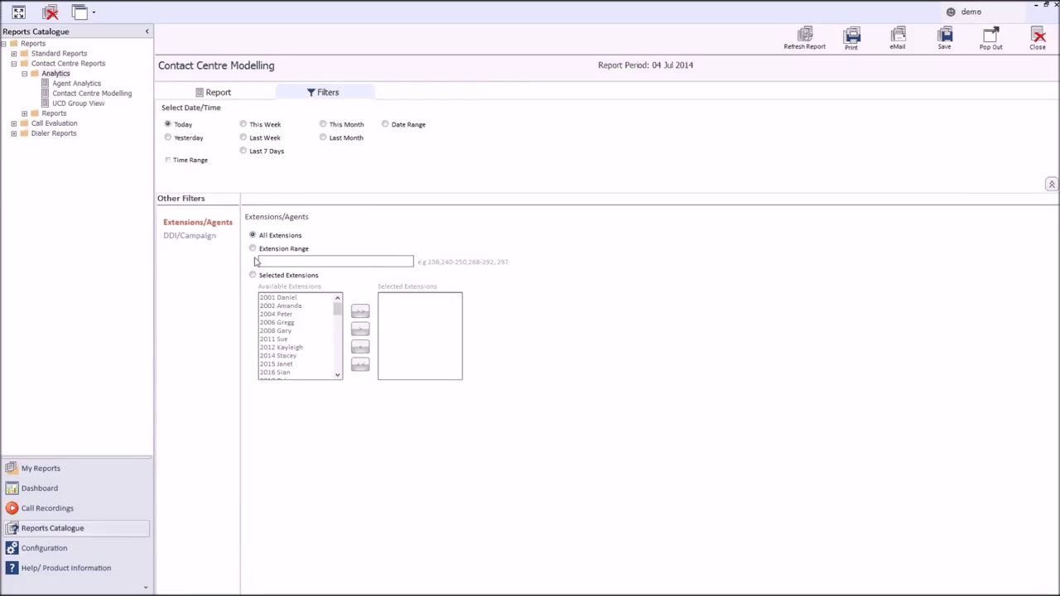
left_click(206, 242)
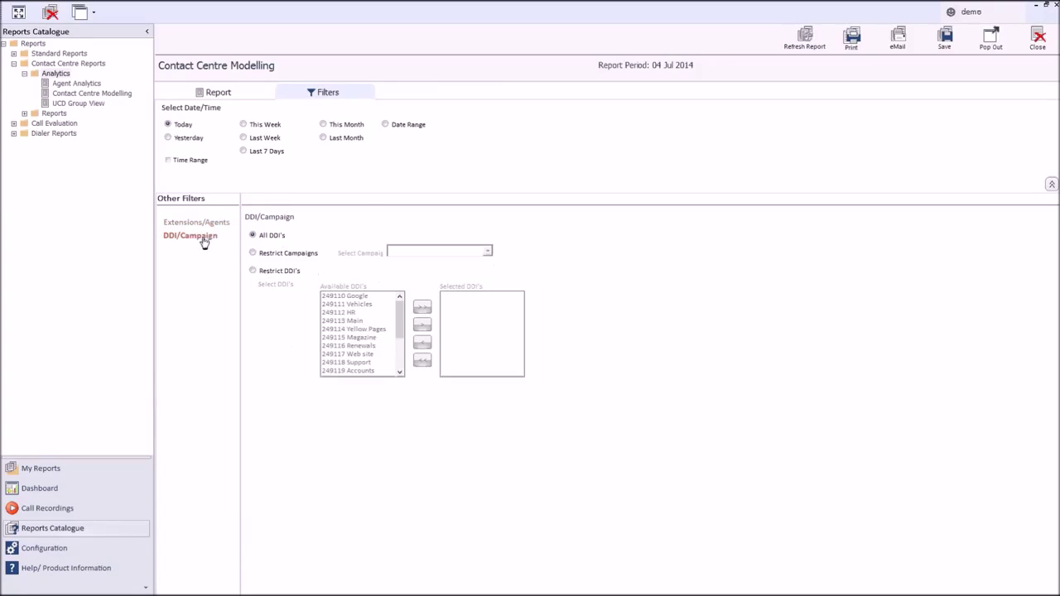
left_click(253, 254)
left_click(488, 250)
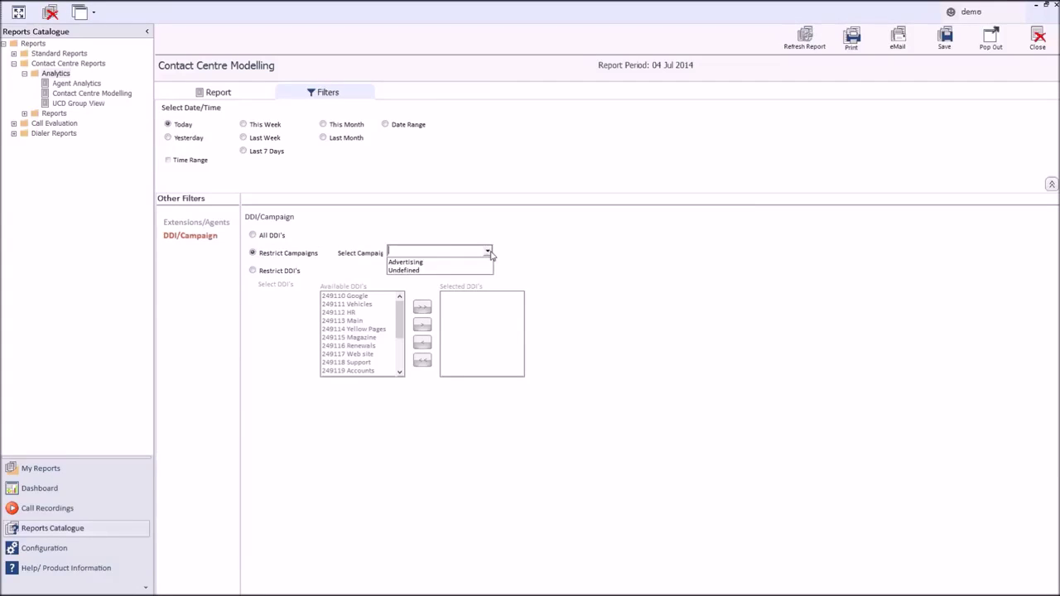
left_click(489, 251)
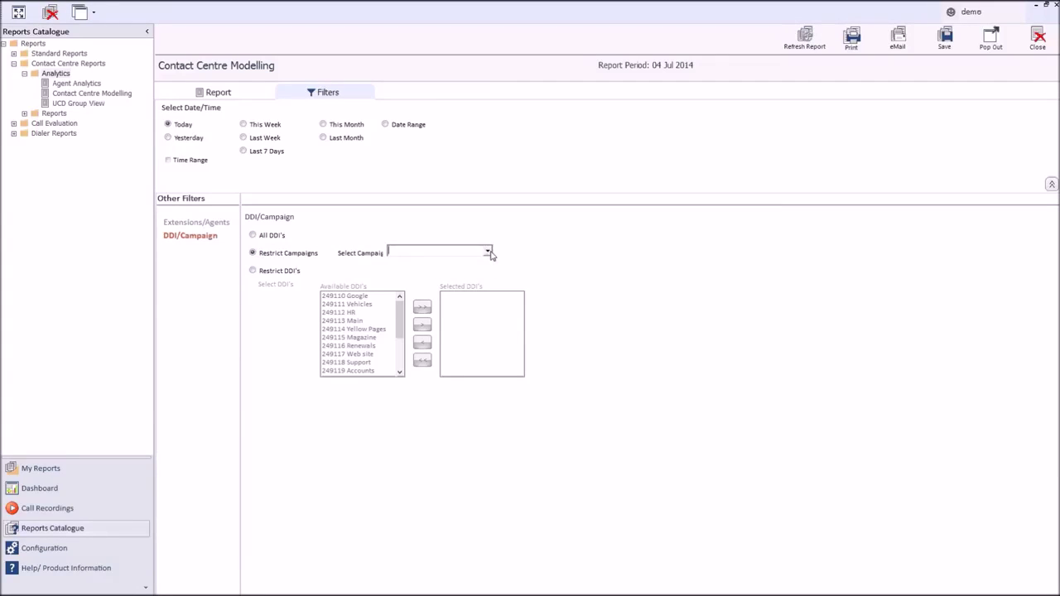
left_click(216, 224)
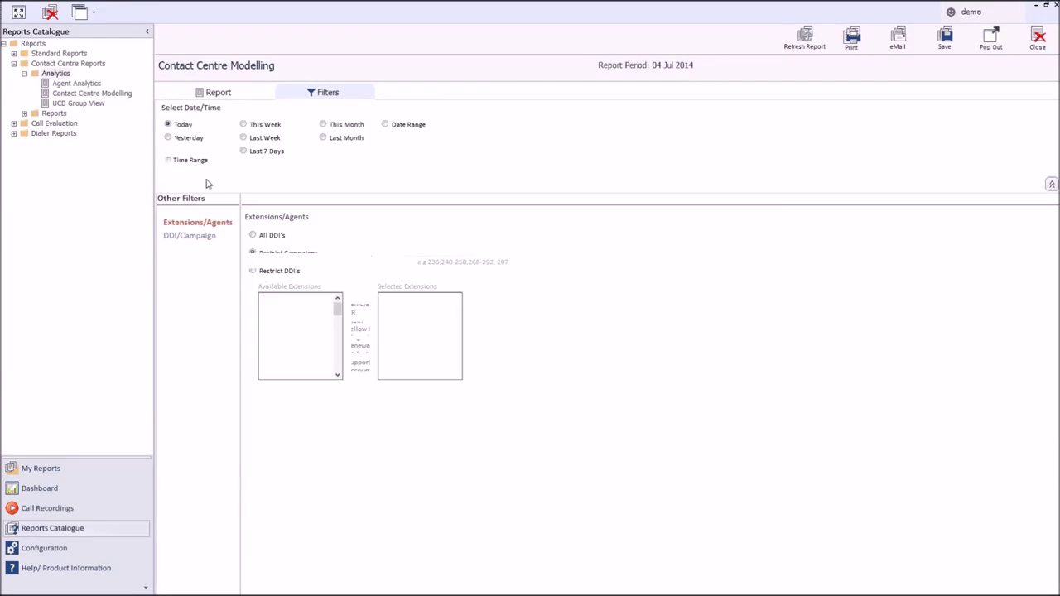
left_click(215, 93)
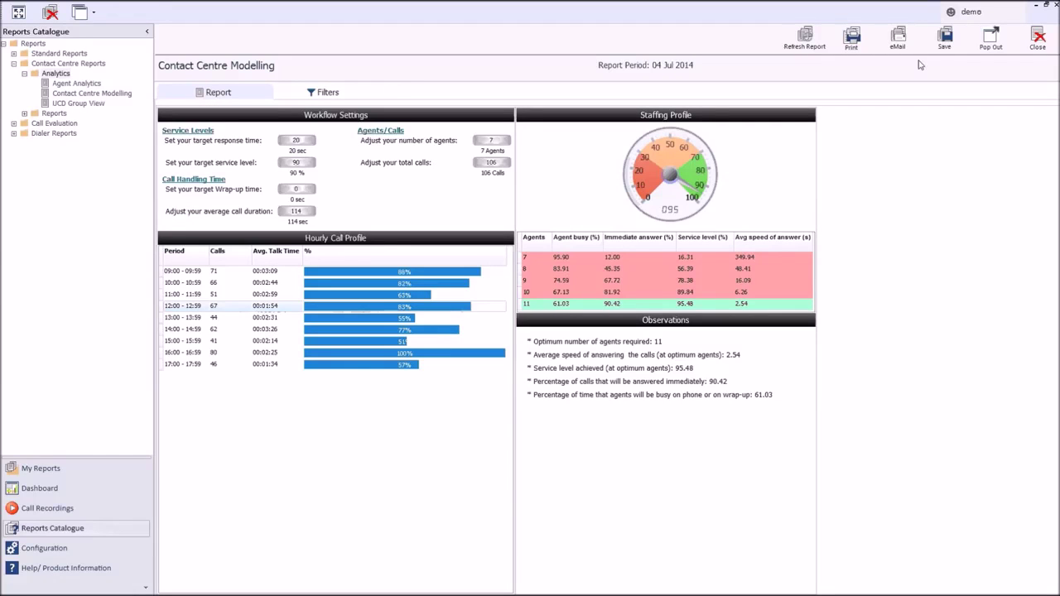
left_click(1038, 38)
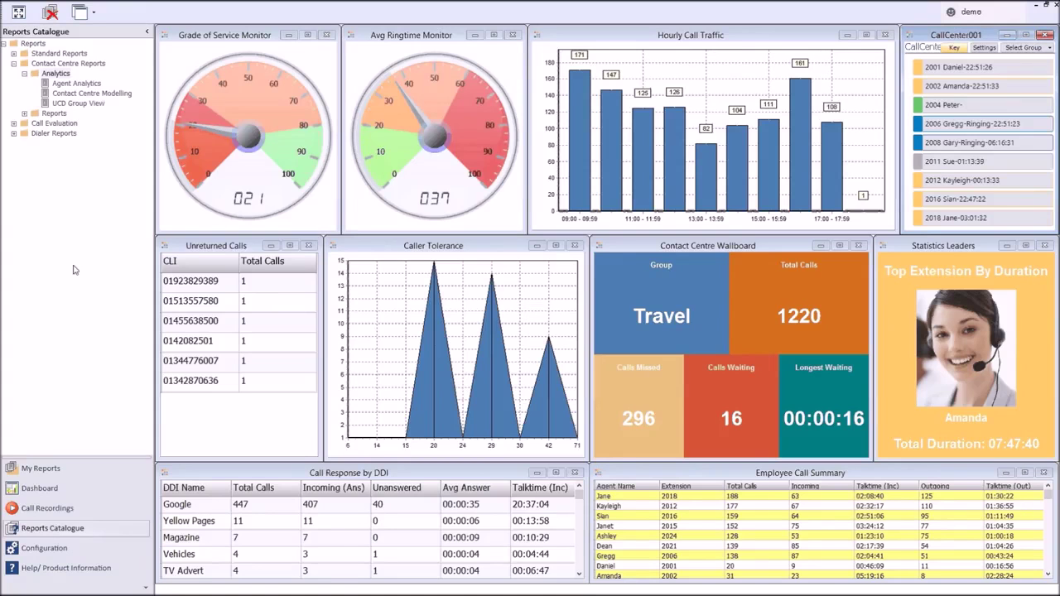
Review the dashboard's Custom Widget list and collapse the Custom Widget, Agent Apps and Contact Centre Widgets groups.
left_click(42, 489)
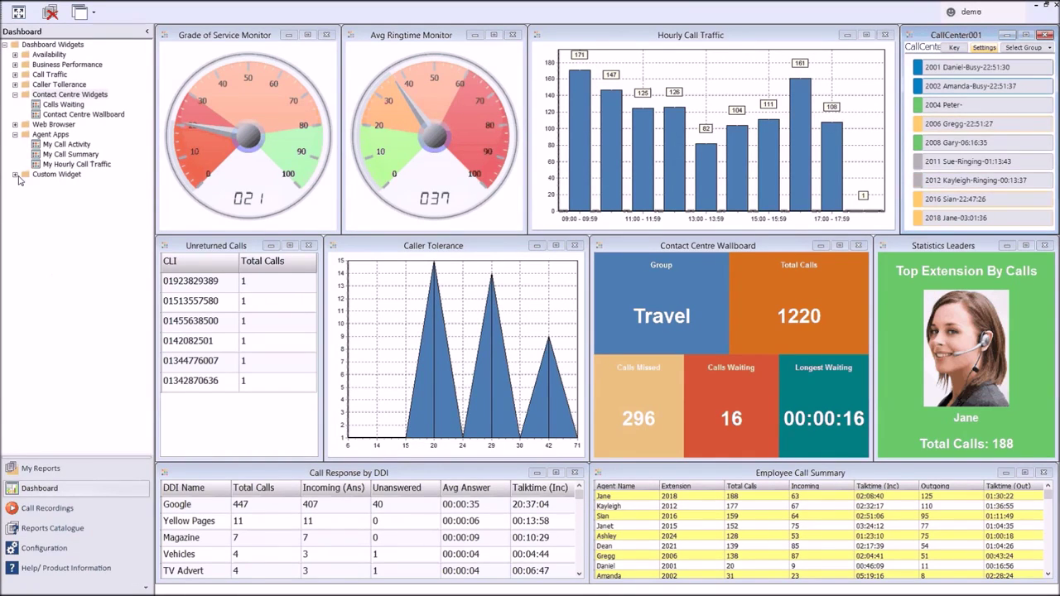
left_click(15, 175)
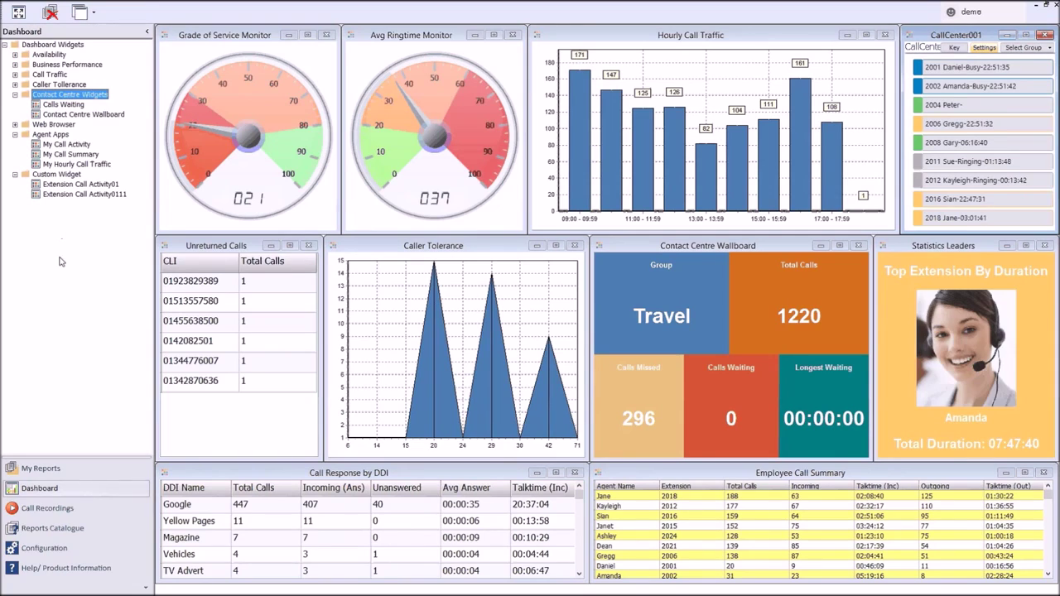
left_click(14, 174)
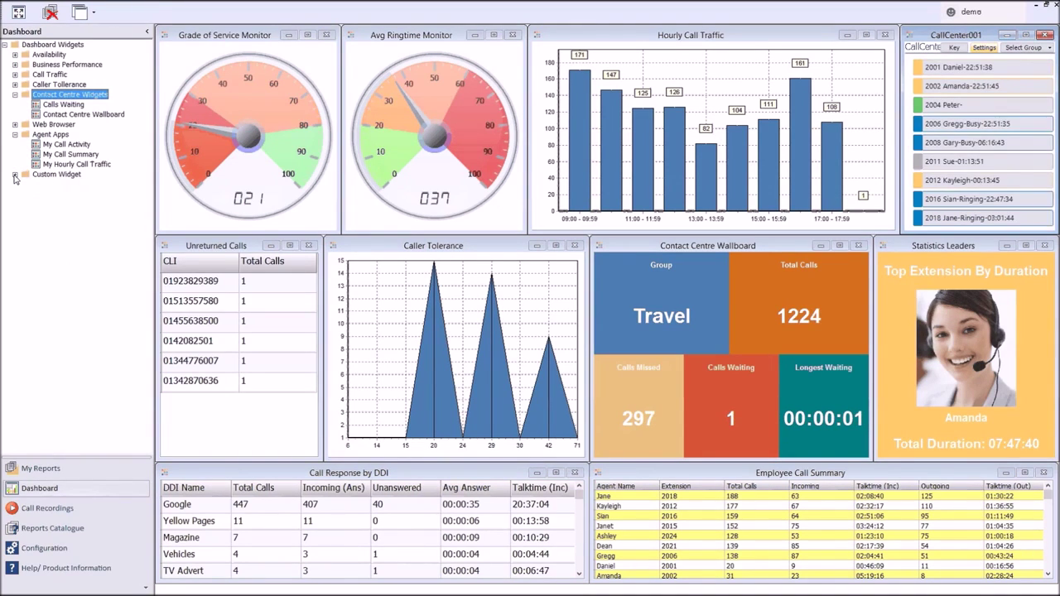
left_click(14, 134)
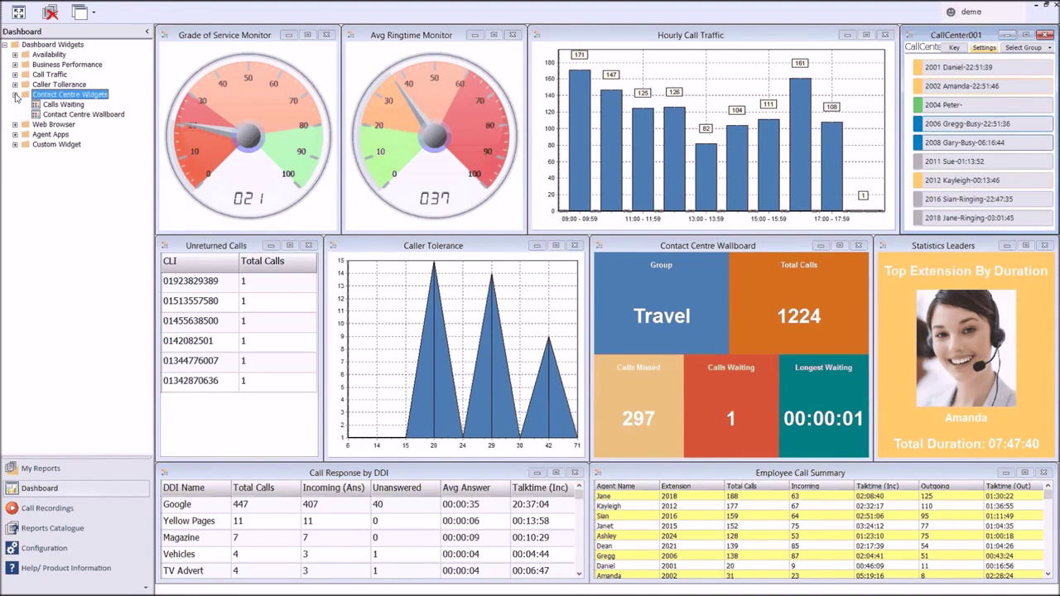
left_click(14, 95)
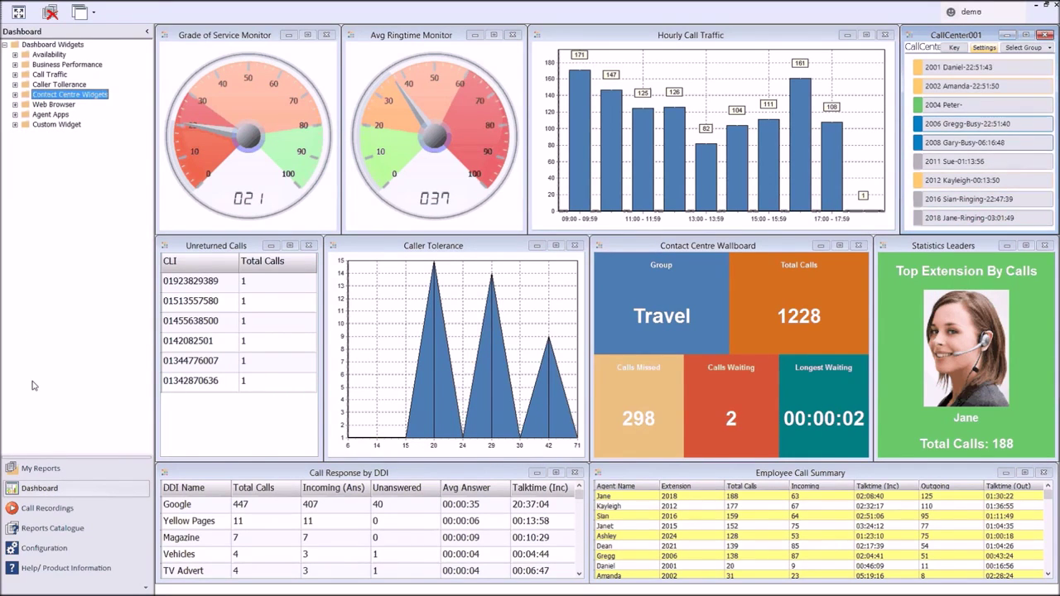
Open the Call Statistics By ACD Group report from the Contact Centre Reports in the Reports Catalogue.
left_click(43, 529)
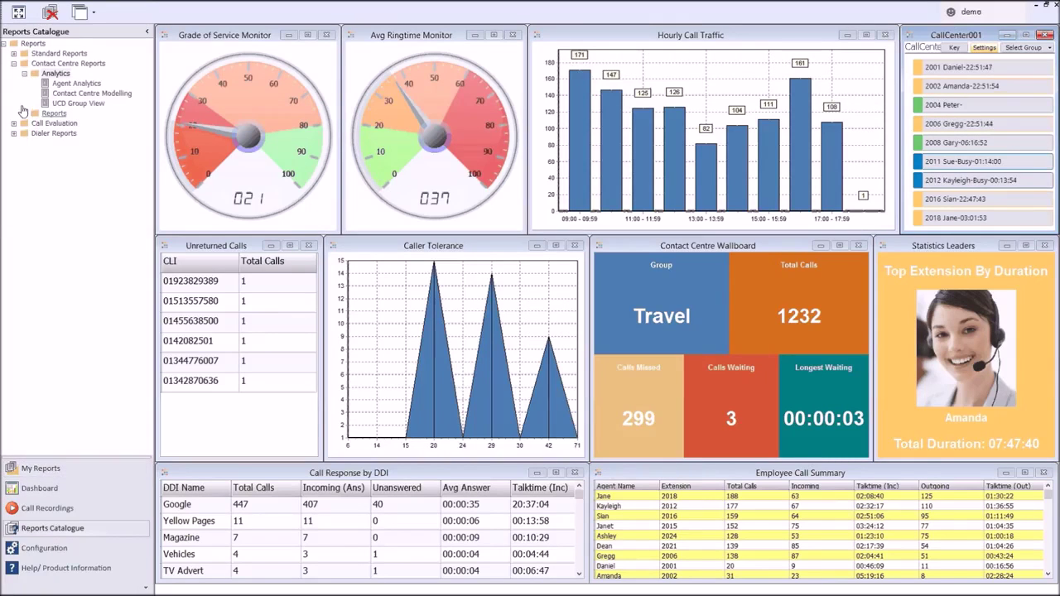
left_click(24, 113)
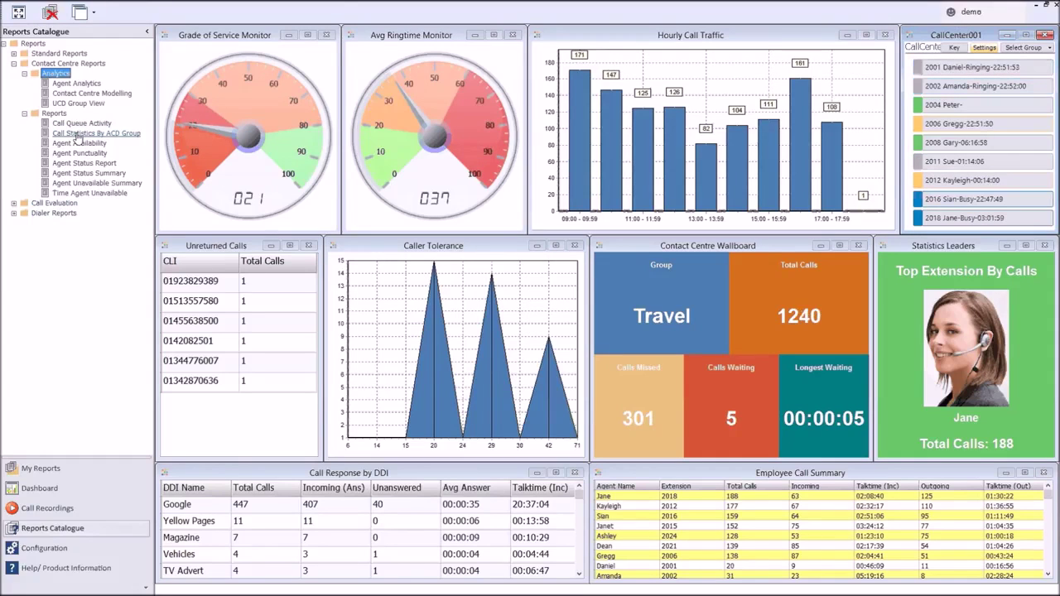
left_click(77, 135)
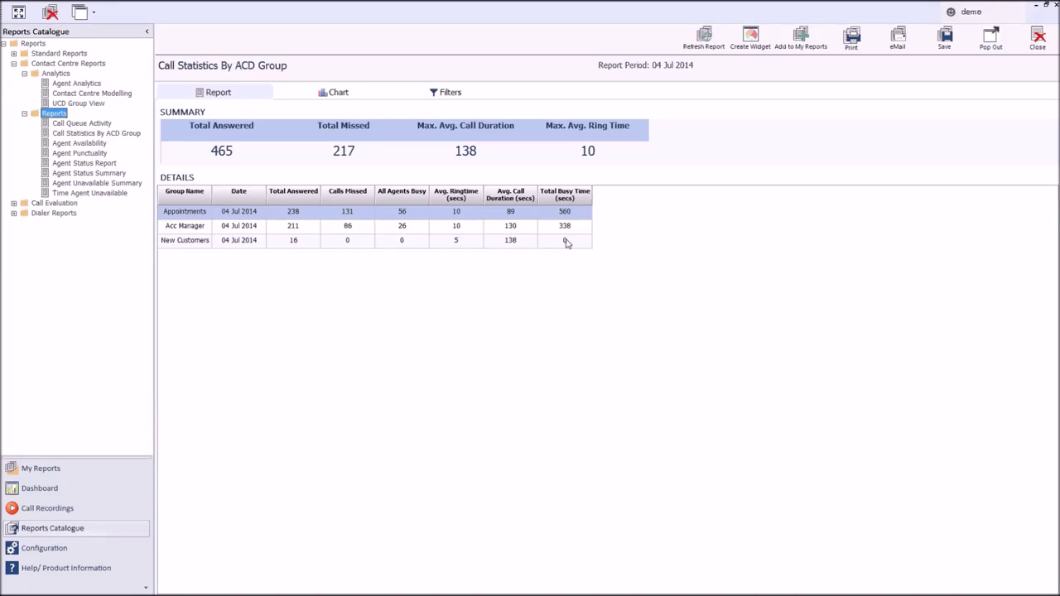
Examine the widget creation options for the report, comparing the summary, details and charts data sources and ending on From Details.
left_click(751, 38)
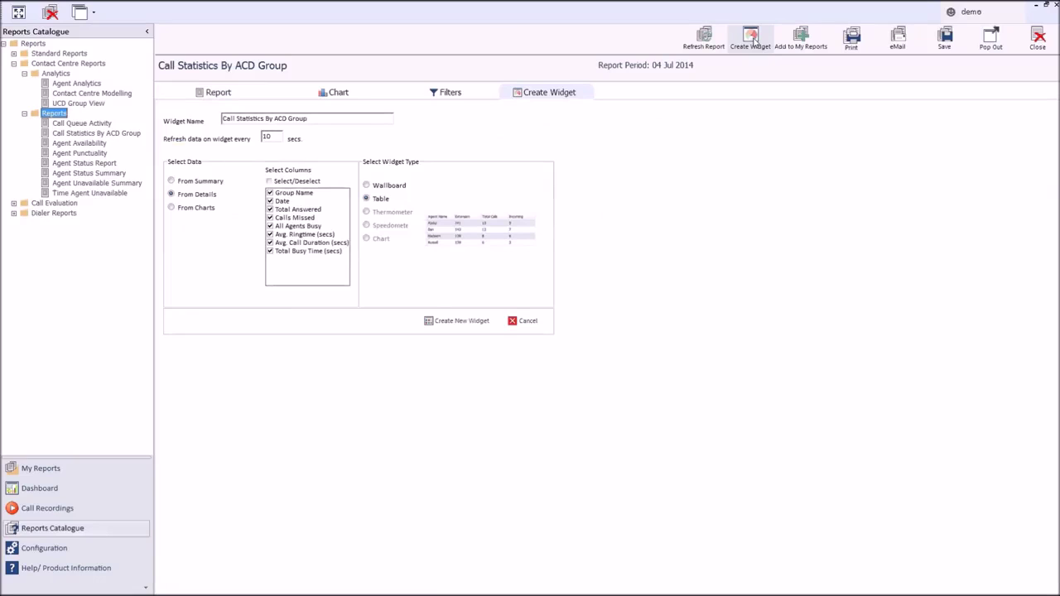
left_click(184, 182)
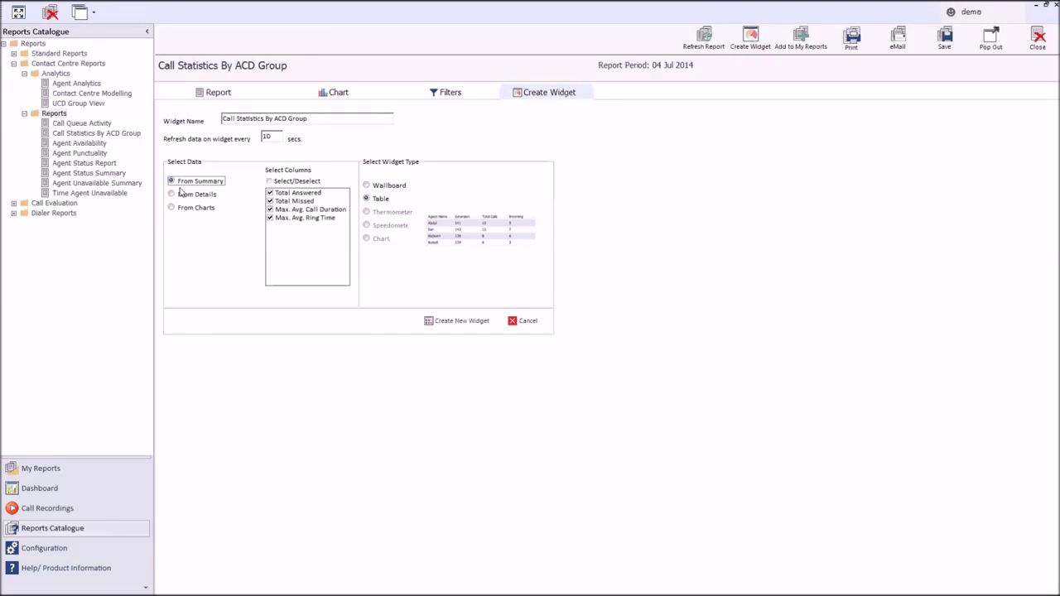
left_click(181, 195)
left_click(179, 214)
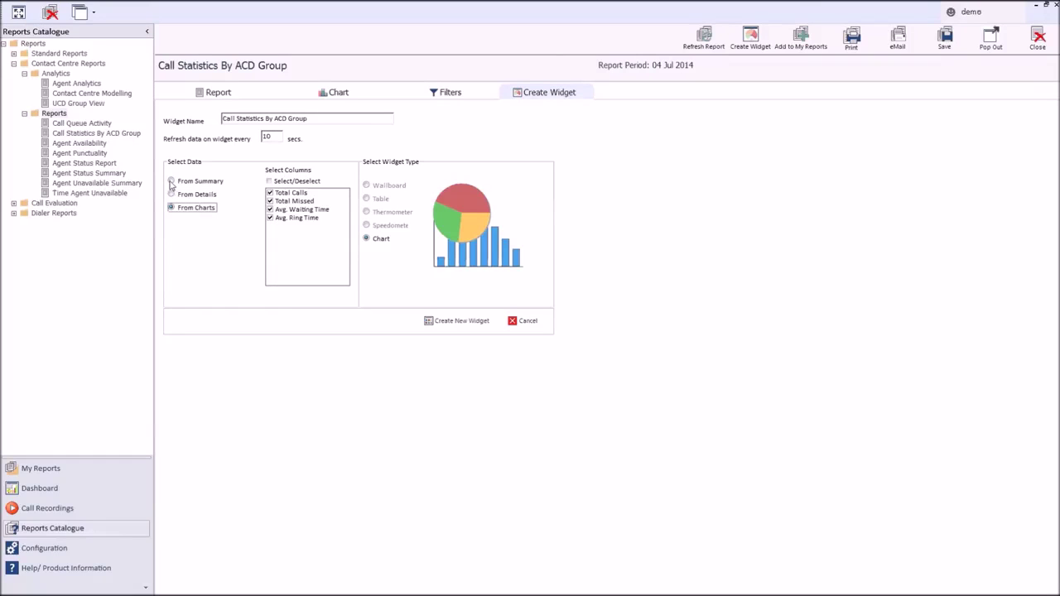
left_click(172, 182)
left_click(172, 195)
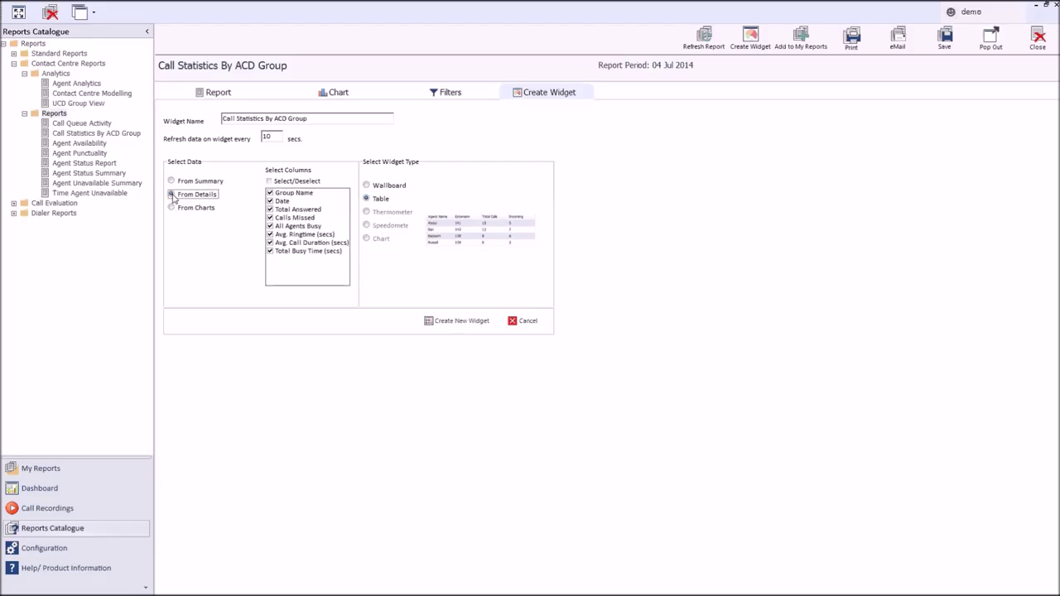
Toggle the selection of all widget columns and compare the Wallboard and Table widget types, ending on Table.
left_click(269, 181)
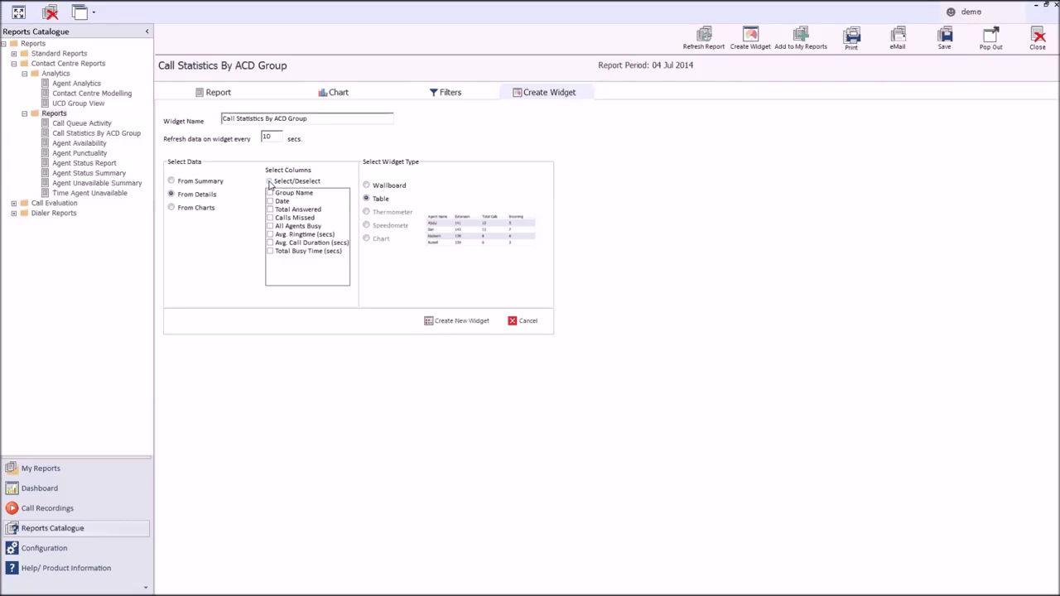
left_click(367, 185)
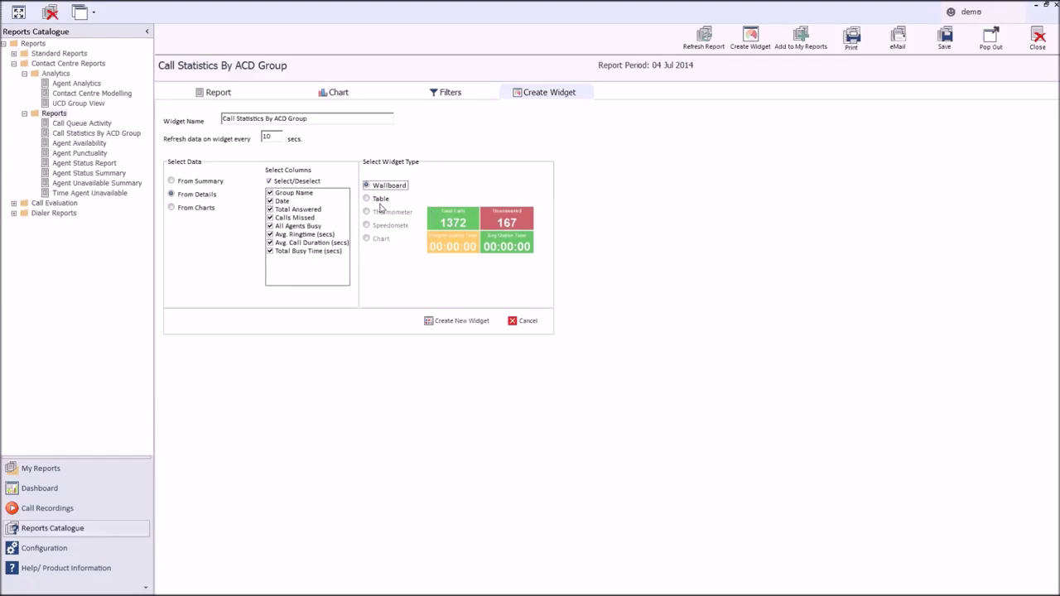
left_click(366, 199)
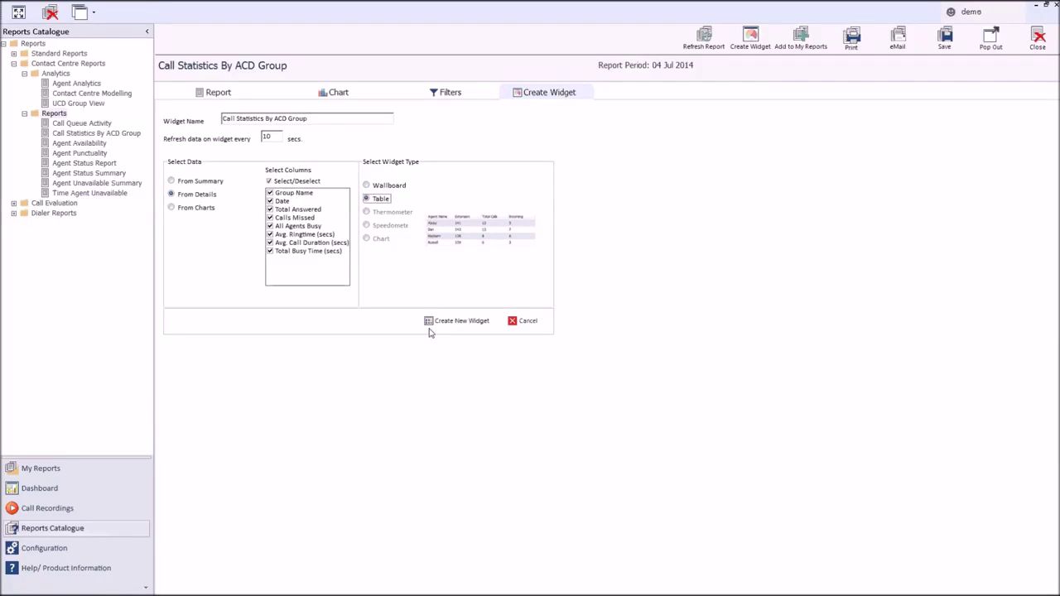
Review the Add to My Reports settings and the report's email options, cancel the email, and close the report.
left_click(800, 40)
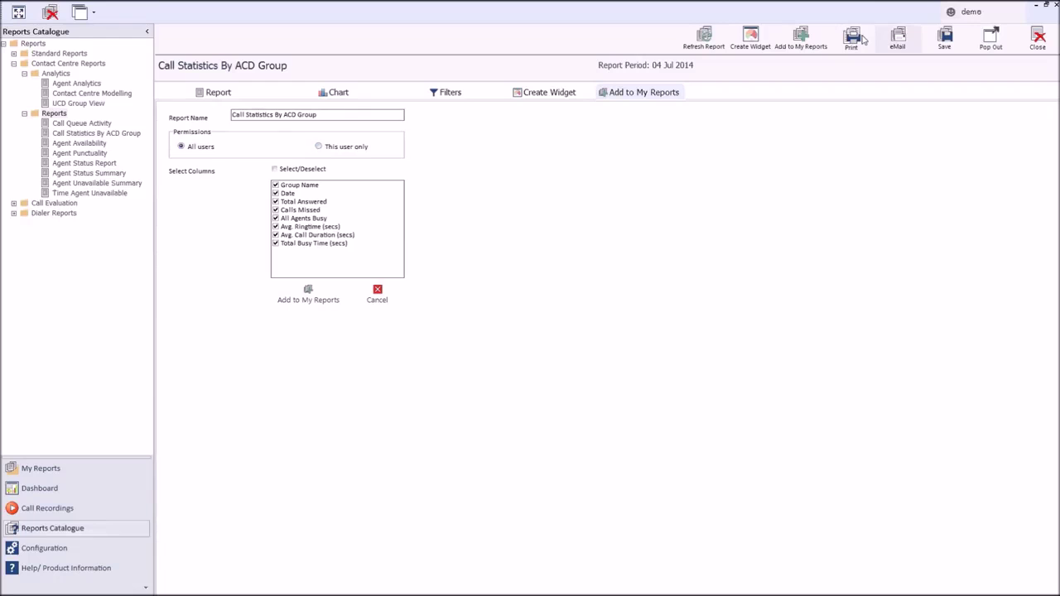
left_click(897, 38)
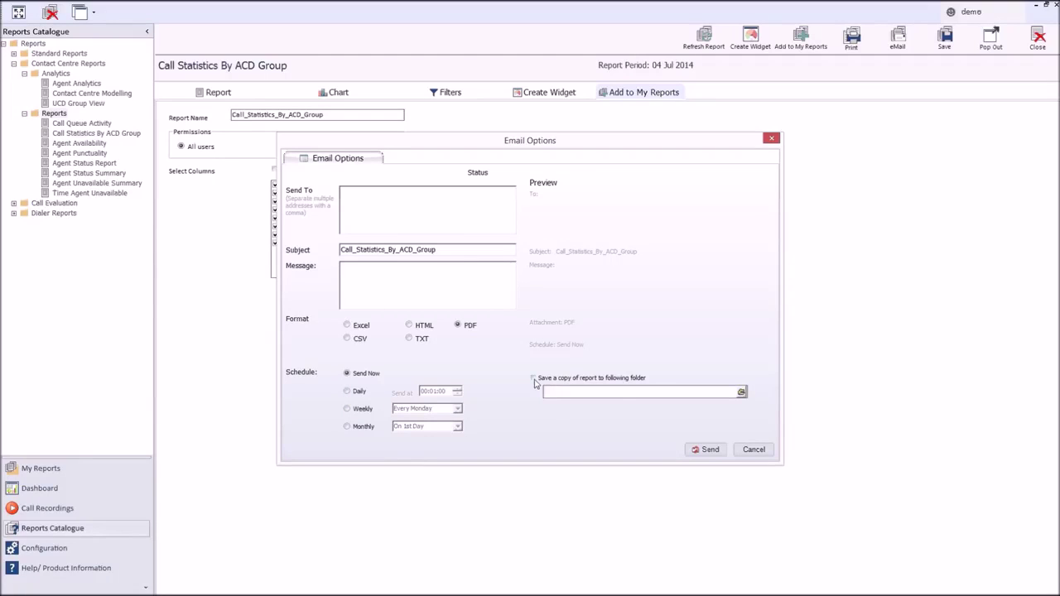
left_click(752, 449)
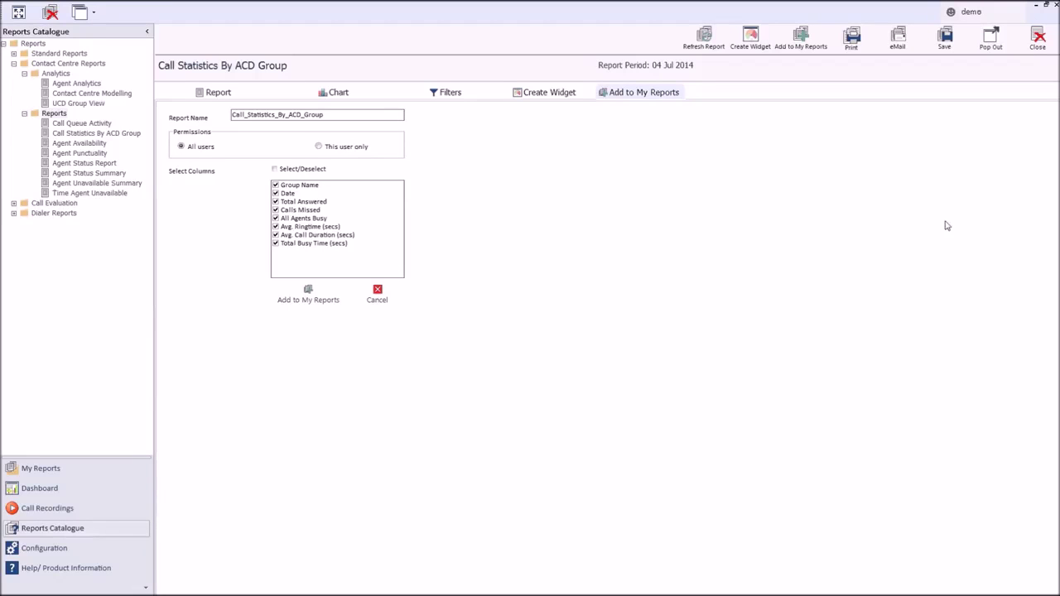
left_click(1039, 39)
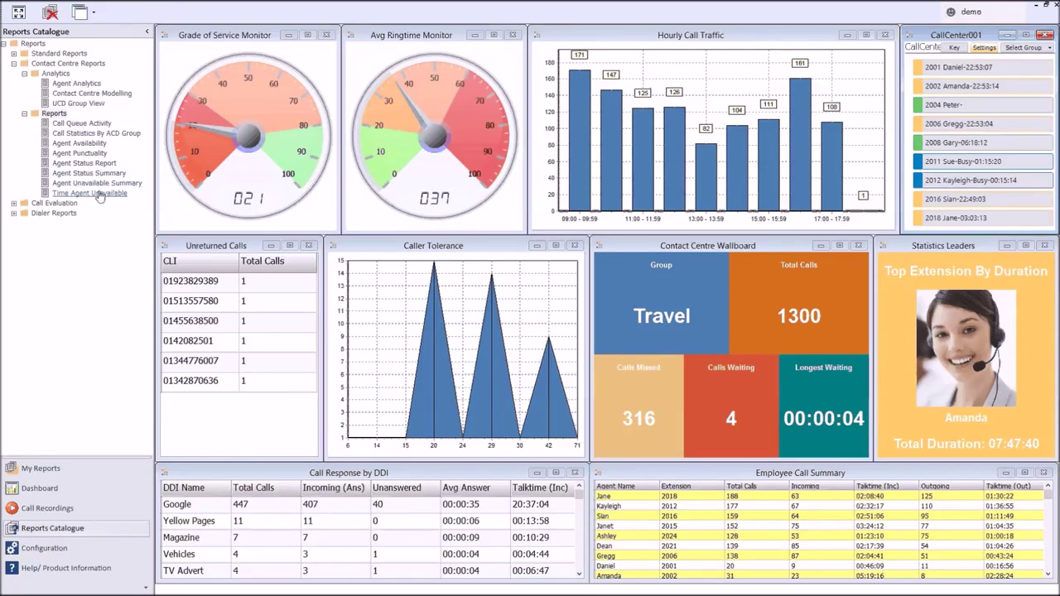
Review the Time Agent Unavailable and Agent Punctuality reports and the list of Dialer Reports, and close Agent Punctuality.
left_click(89, 193)
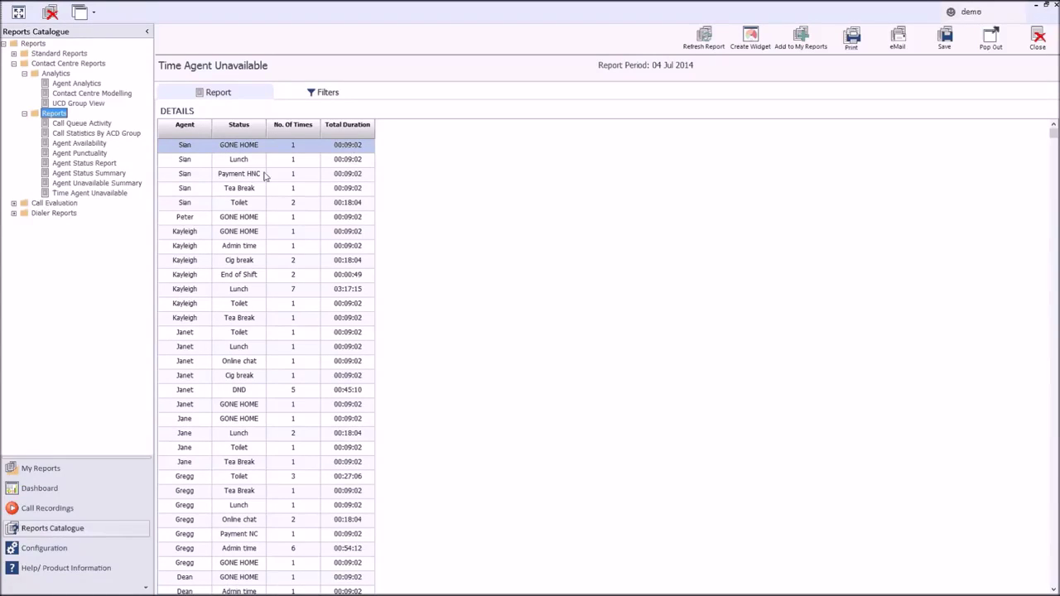
left_click(91, 153)
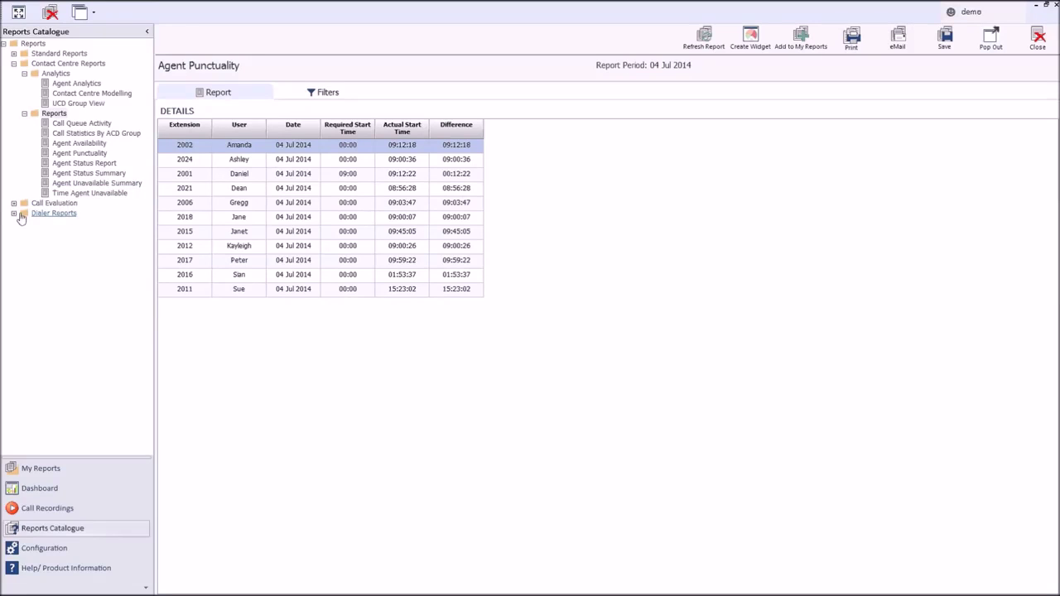
left_click(13, 214)
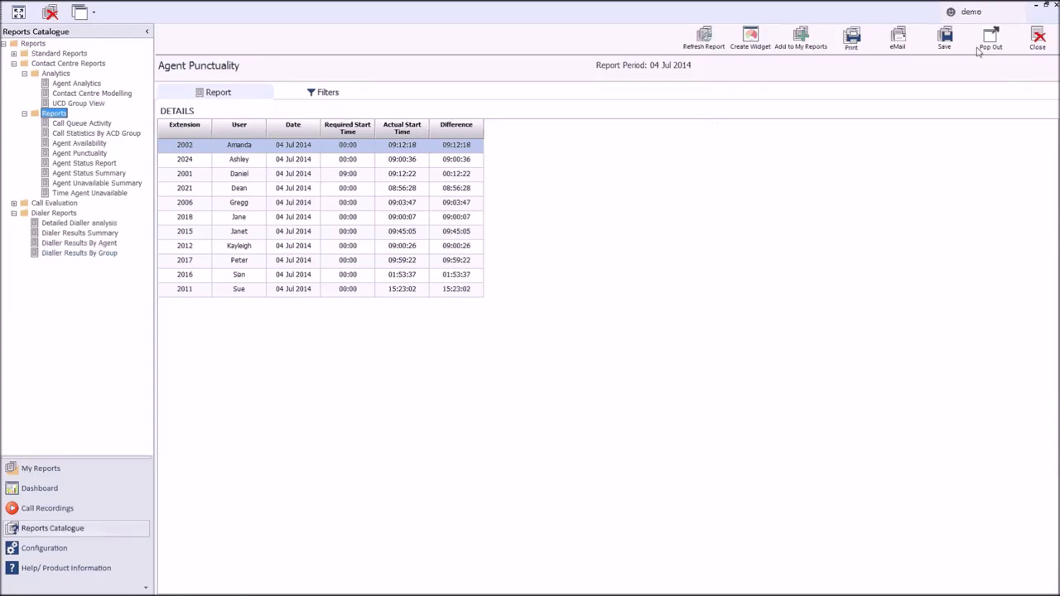
left_click(1037, 37)
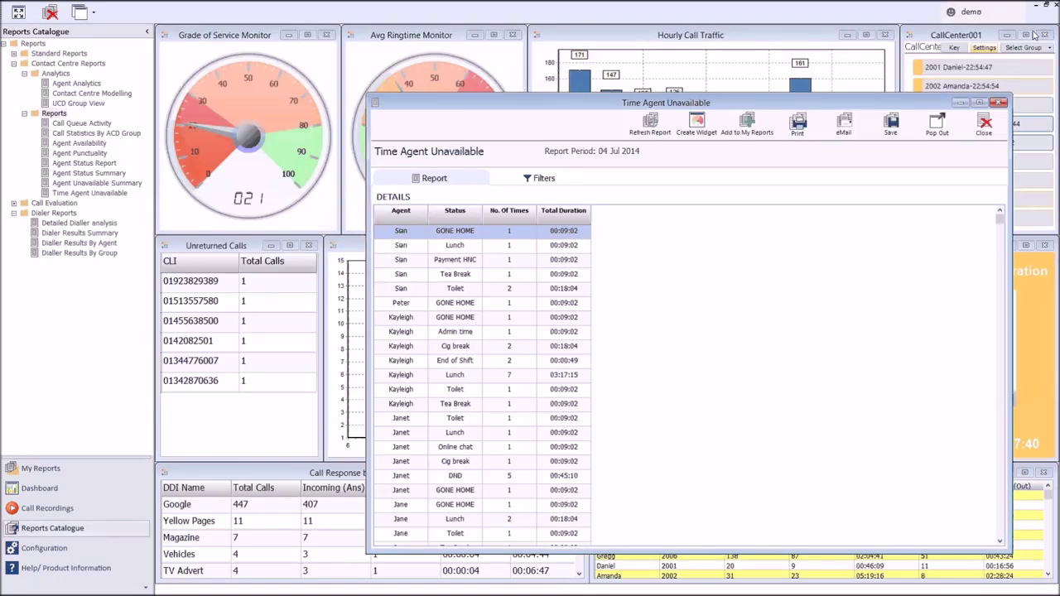